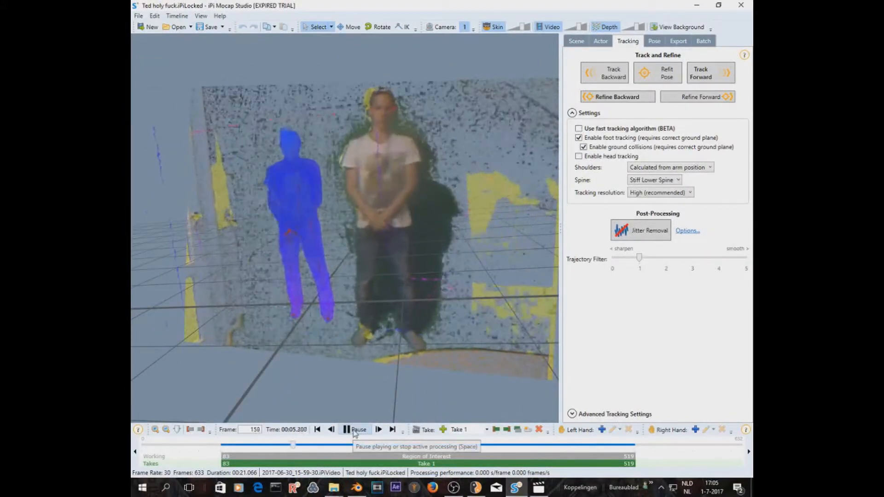
- Pause the tracked take's playback and open the options of a background app hidden in the notification area
{"action": "left_click", "coordinate": [354, 430]}
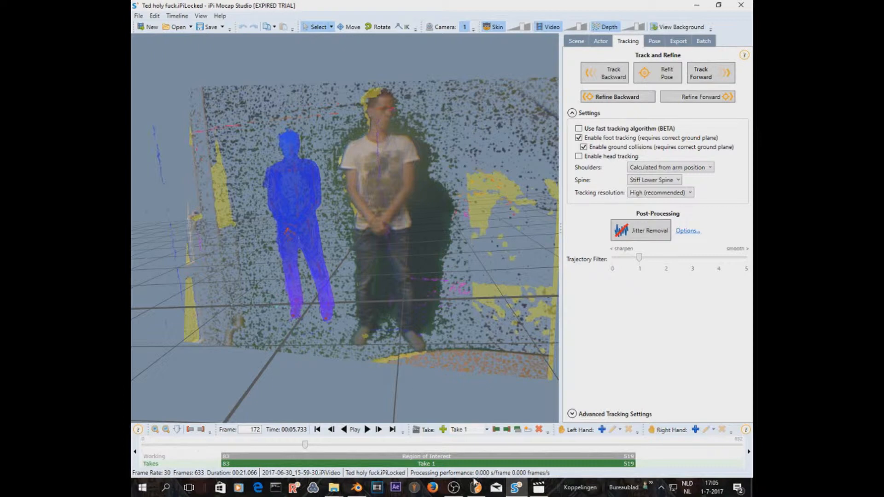
{"action": "left_click", "coordinate": [662, 488]}
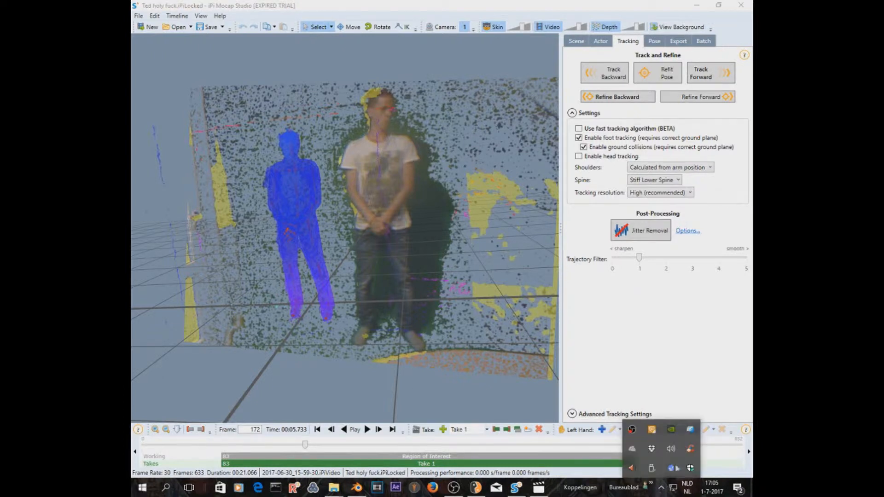
{"action": "right_click", "coordinate": [670, 469]}
{"action": "left_click", "coordinate": [711, 424]}
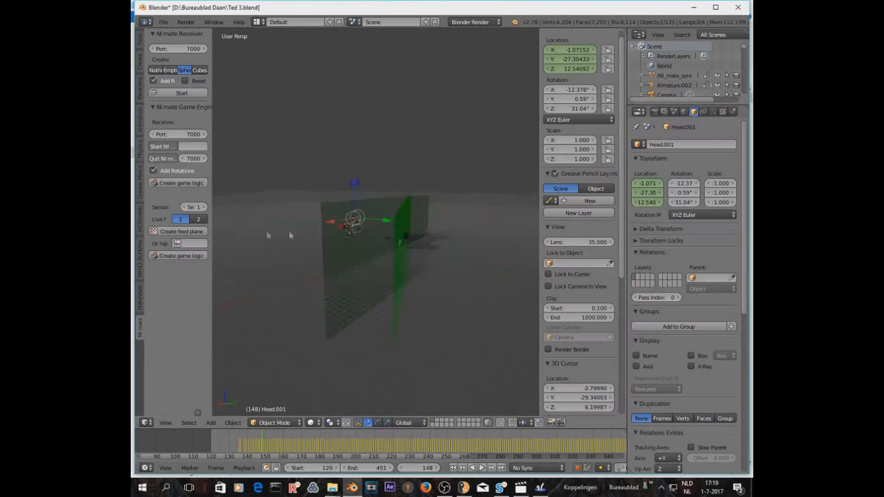
- Examine the motion-capture spheres in front of the green plane while scrubbing forward through their animation
{"action": "middle_click_drag", "start_coordinate": [288, 231], "coordinate": [414, 254]}
{"action": "scroll", "coordinate": [382, 253], "scroll_direction": "up", "scroll_amount": 2}
{"action": "scroll", "coordinate": [414, 254], "scroll_direction": "up", "scroll_amount": 1}
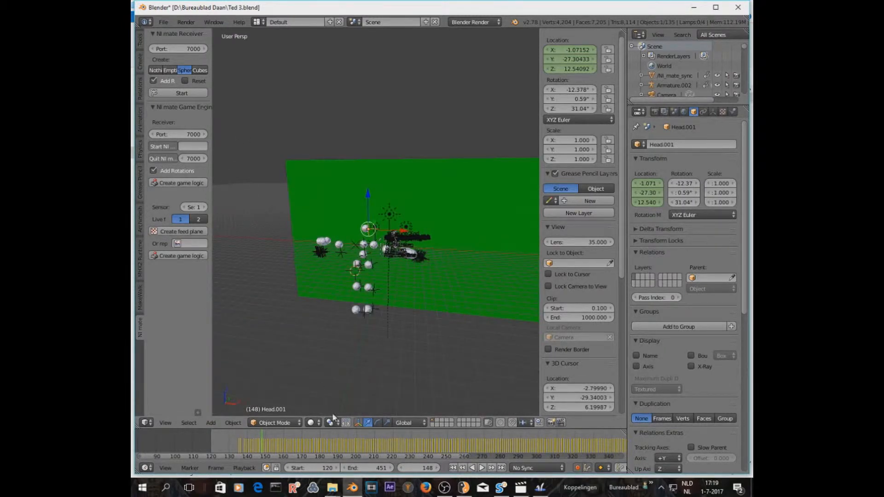
{"action": "left_click_drag", "start_coordinate": [264, 441], "coordinate": [336, 435]}
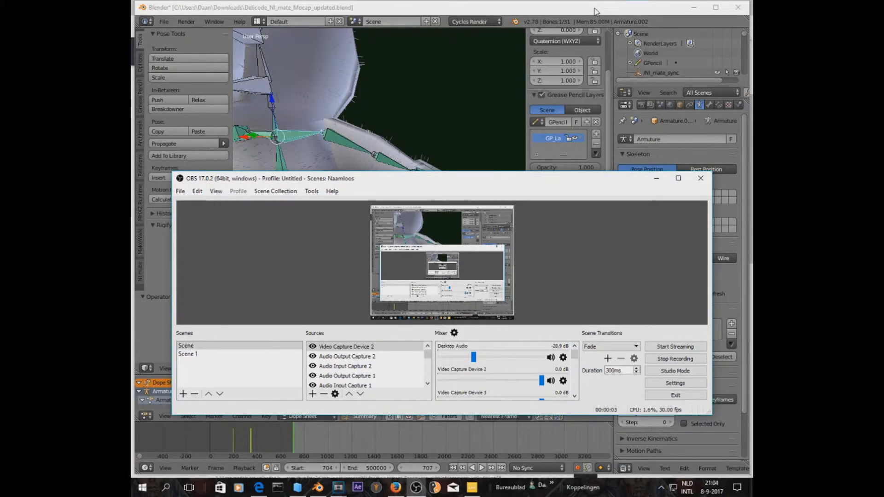
- Switch to Blender, select the large bear mesh, and look at the scene from the Front and Back preset viewpoints
{"action": "left_click", "coordinate": [596, 11]}
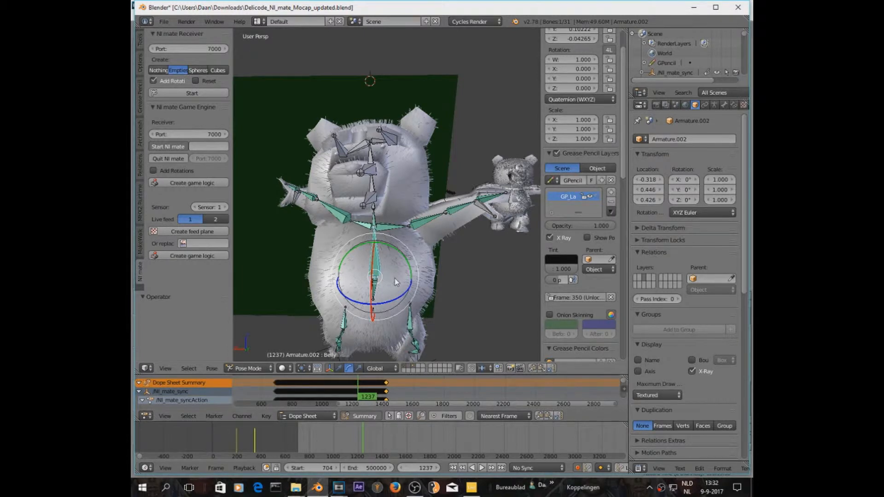
{"action": "right_click", "coordinate": [425, 270]}
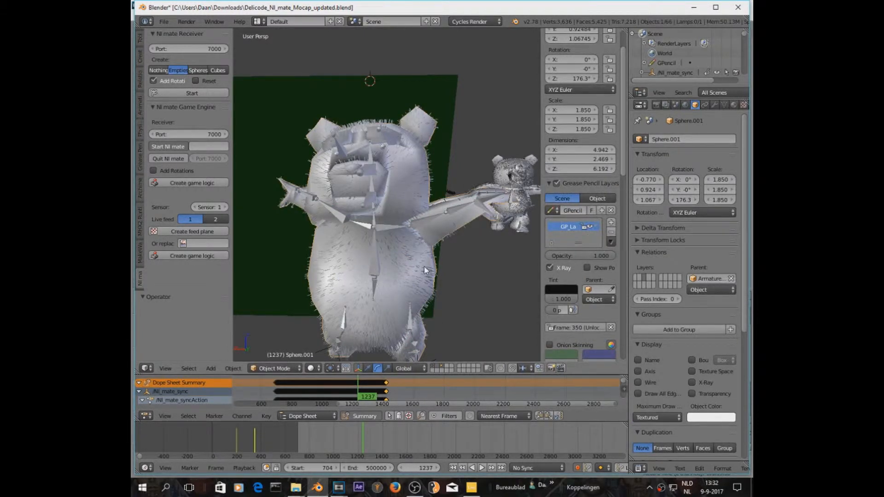
{"action": "left_click", "coordinate": [165, 368]}
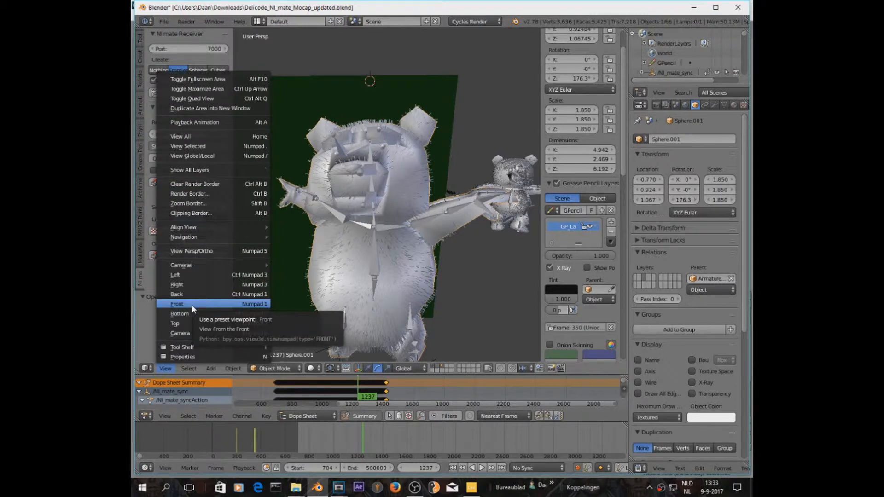
{"action": "left_click", "coordinate": [257, 304]}
{"action": "left_click", "coordinate": [164, 369]}
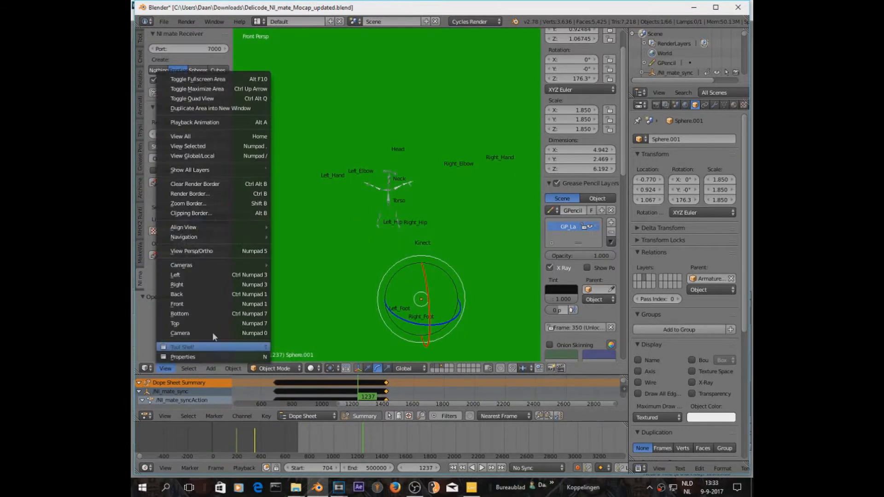
{"action": "left_click", "coordinate": [208, 294]}
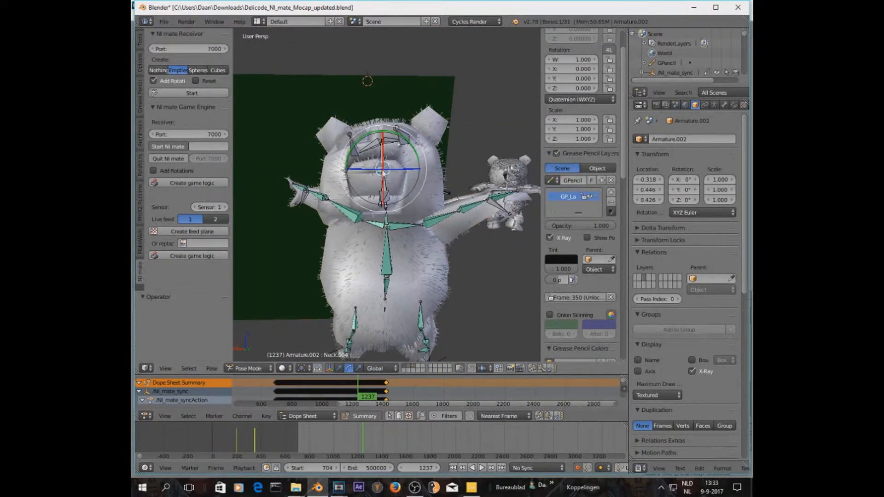
- Try rotating the neck bone of the large bear's armature
{"action": "key", "text": "r"}
{"action": "left_click", "coordinate": [385, 177]}
{"action": "key", "text": "ctrl+z"}
- Select the large bear mesh in Object Mode and add a Human (Meta-Rig) armature to the scene
{"action": "right_click", "coordinate": [434, 273]}
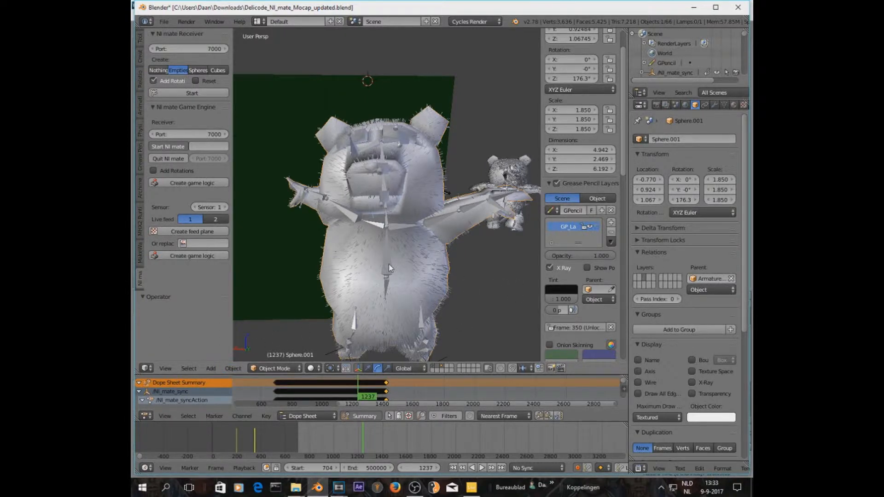
{"action": "left_click", "coordinate": [215, 369]}
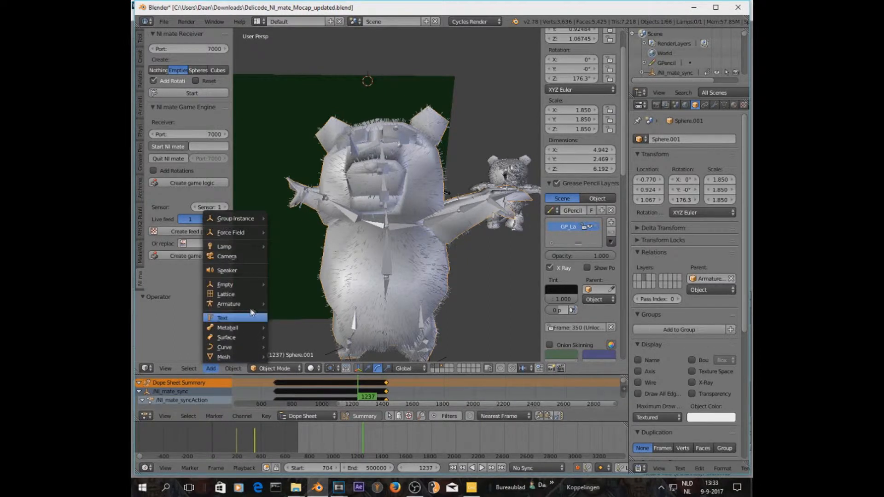
{"action": "mouse_move", "coordinate": [254, 305]}
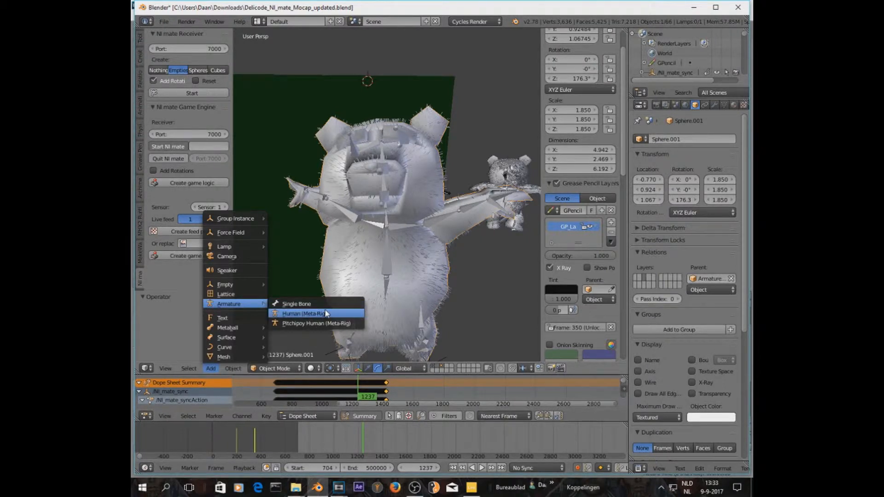
{"action": "left_click", "coordinate": [302, 315]}
{"action": "scroll", "coordinate": [375, 214], "scroll_direction": "down", "scroll_amount": 3}
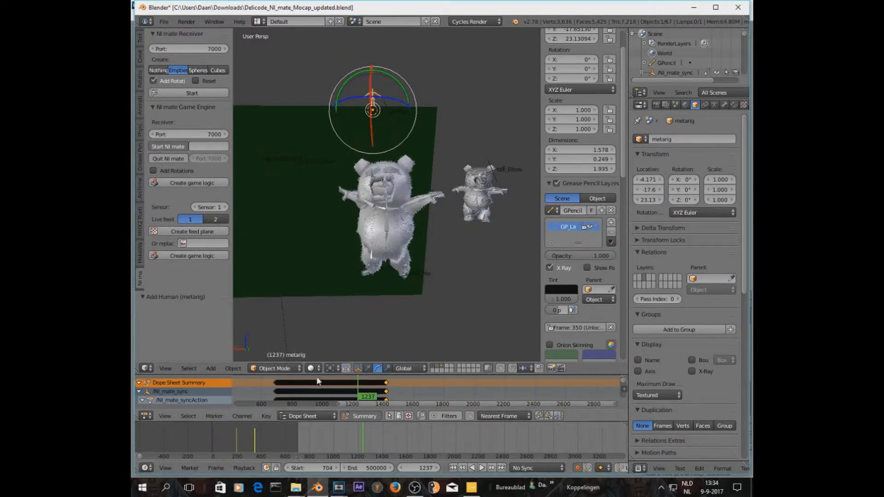
- Move the new metarig down beside the large bear, to about X -6.8, Y -4.4 and Z 15.8
{"action": "left_click", "coordinate": [367, 368]}
{"action": "middle_click_drag", "start_coordinate": [468, 236], "coordinate": [371, 145]}
{"action": "left_click_drag", "start_coordinate": [378, 124], "coordinate": [341, 182]}
{"action": "middle_click_drag", "start_coordinate": [341, 182], "coordinate": [362, 164]}
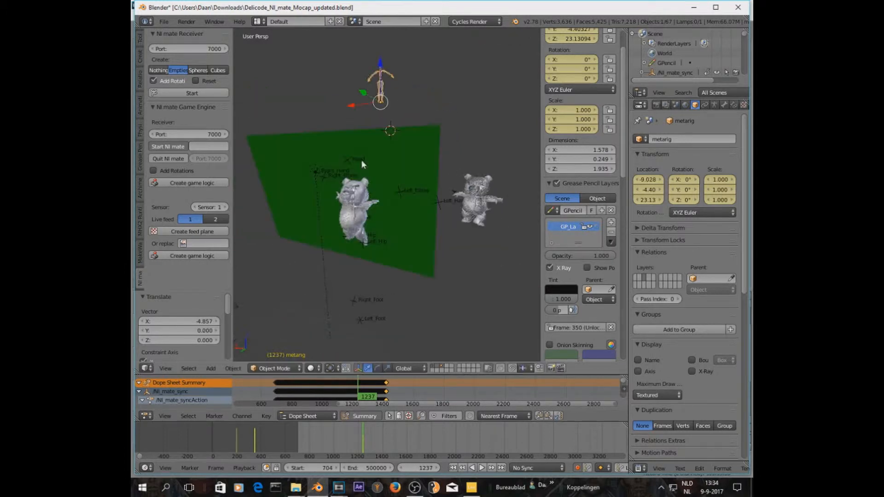
{"action": "left_click_drag", "start_coordinate": [382, 64], "coordinate": [386, 183]}
{"action": "left_click_drag", "start_coordinate": [363, 218], "coordinate": [339, 215]}
{"action": "middle_click_drag", "start_coordinate": [418, 213], "coordinate": [382, 233]}
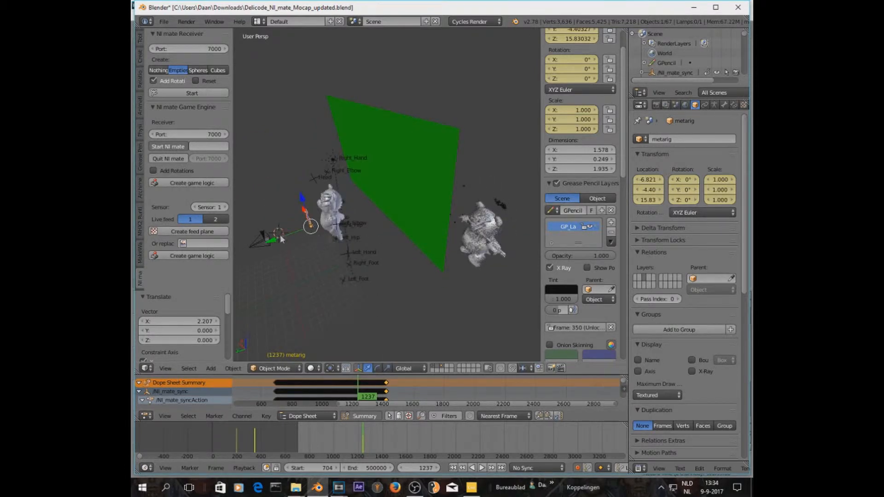
{"action": "scroll", "coordinate": [307, 235], "scroll_direction": "up", "scroll_amount": 6}
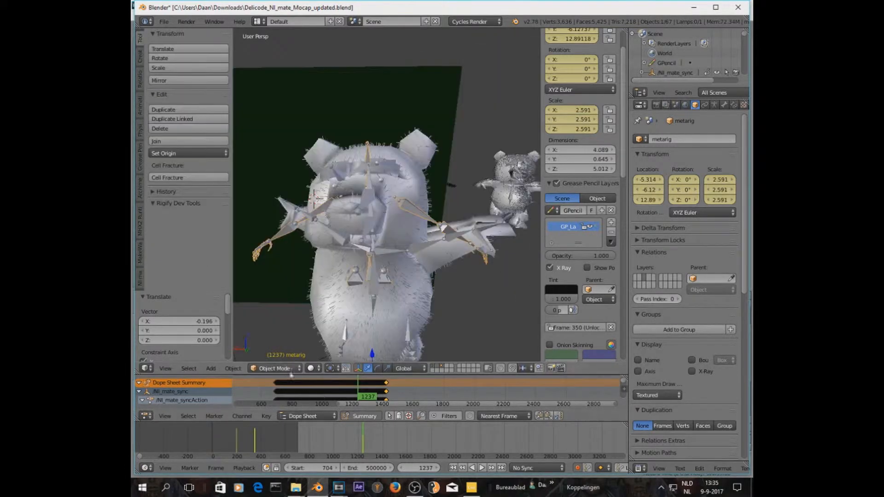
- Put the metarig in Edit Mode and try deleting its left upper arm bone
{"action": "left_click", "coordinate": [290, 369]}
{"action": "left_click", "coordinate": [291, 347]}
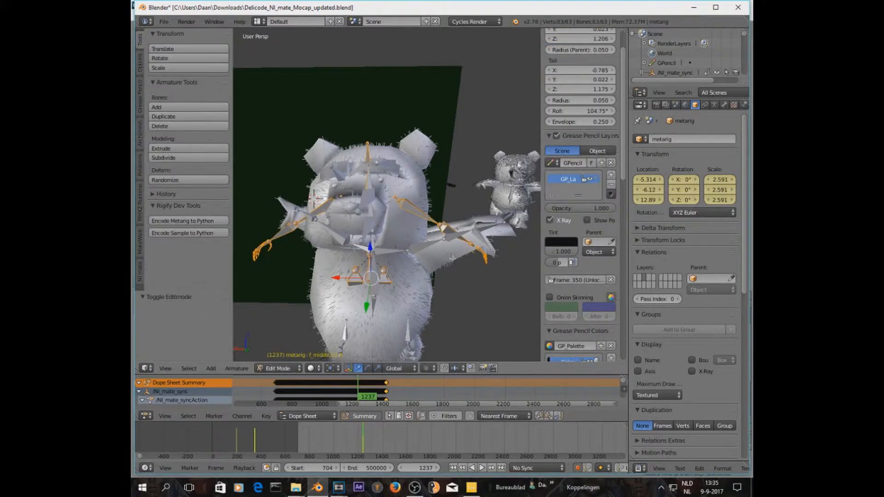
{"action": "right_click", "coordinate": [313, 214]}
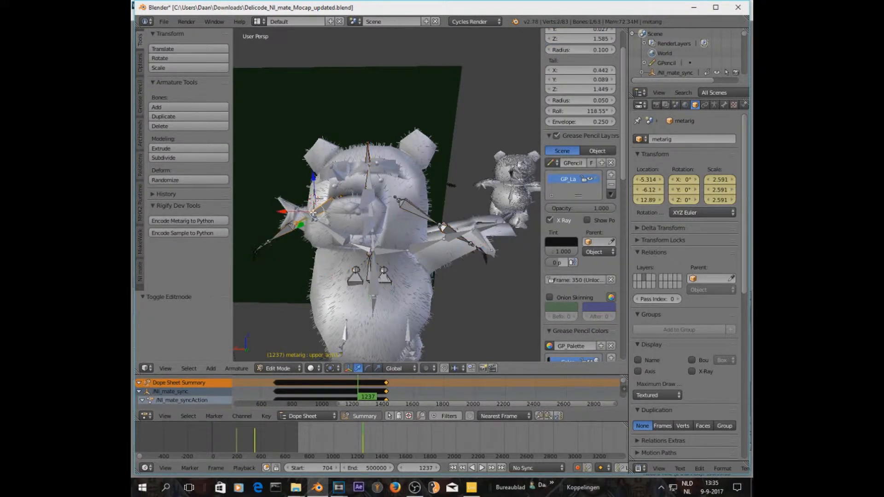
{"action": "key", "text": "x"}
{"action": "left_click", "coordinate": [313, 213]}
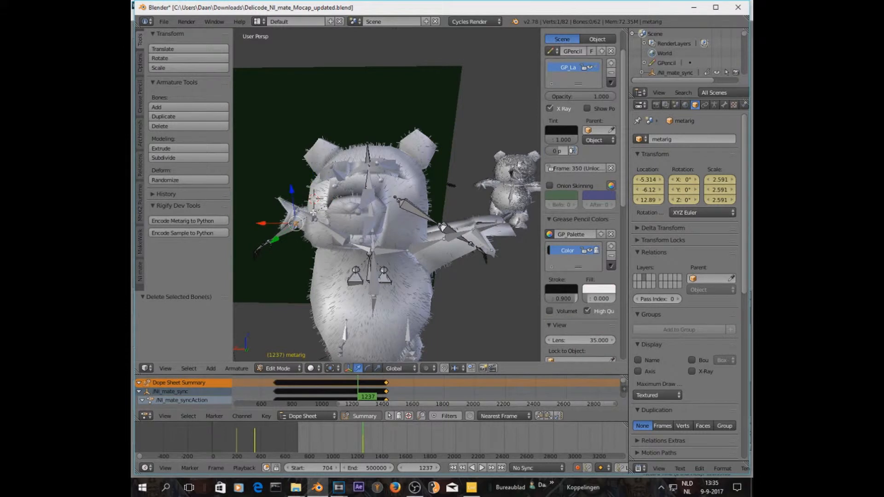
{"action": "key", "text": "ctrl+z"}
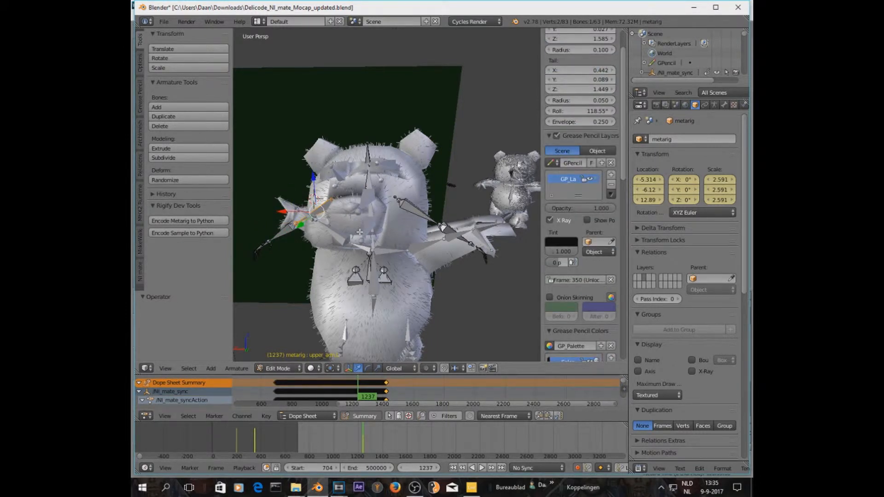
- Select the metarig's right upper arm bone
{"action": "right_click", "coordinate": [417, 213]}
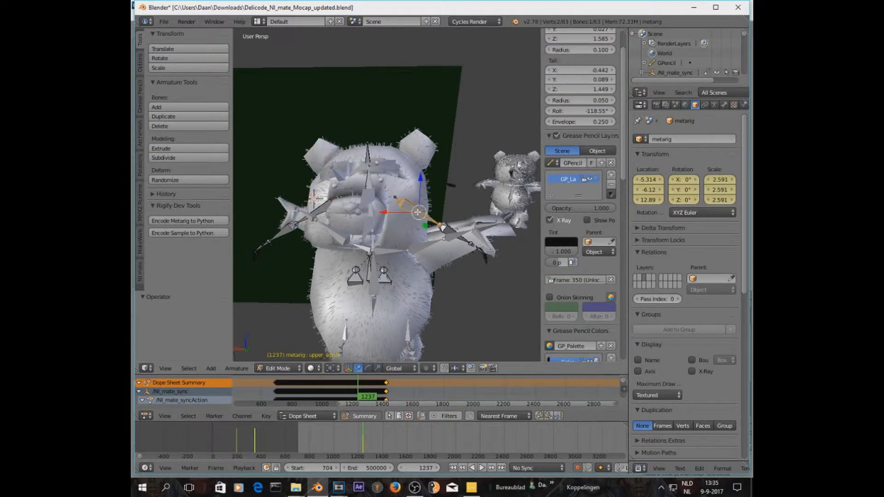
{"action": "scroll", "coordinate": [344, 223], "scroll_direction": "down", "scroll_amount": 3}
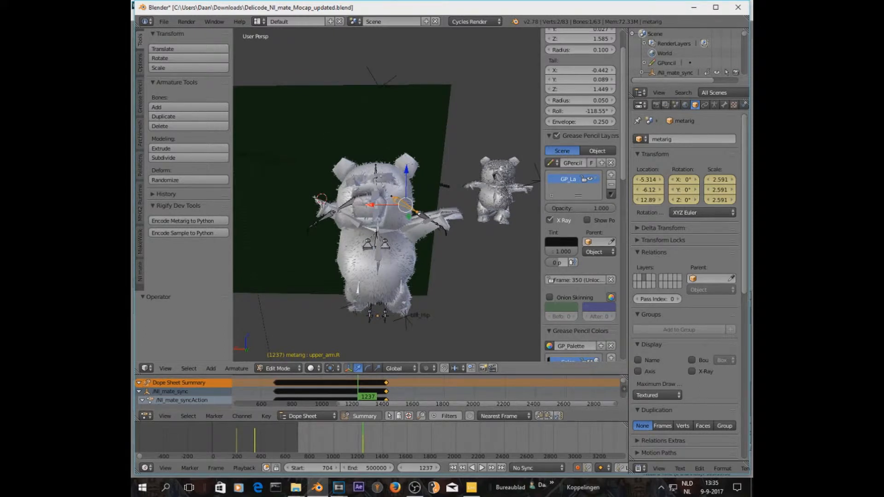
{"action": "scroll", "coordinate": [323, 275], "scroll_direction": "up", "scroll_amount": 2}
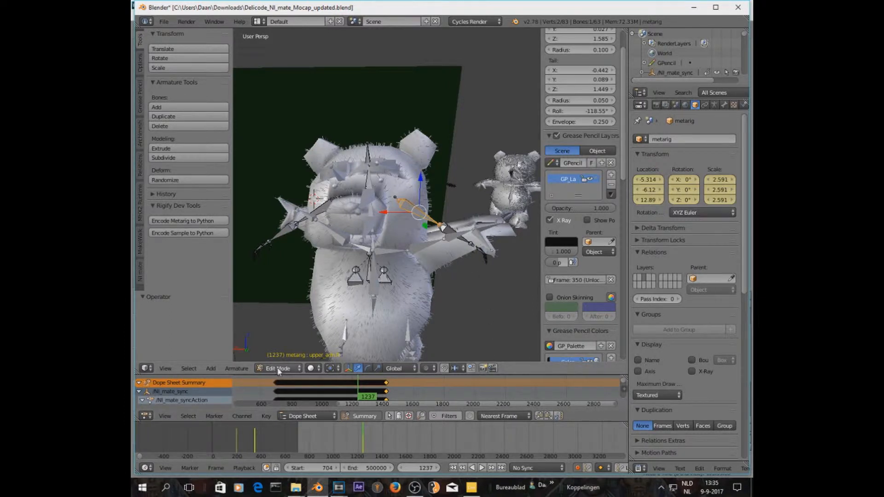
{"action": "scroll", "coordinate": [381, 266], "scroll_direction": "down", "scroll_amount": 2}
{"action": "scroll", "coordinate": [381, 266], "scroll_direction": "up", "scroll_amount": 2}
- Extrude a chain of two extra bones downward from the tip of the metarig's left heel bone
{"action": "middle_click_drag", "start_coordinate": [380, 267], "coordinate": [380, 171], "text": "shift"}
{"action": "scroll", "coordinate": [359, 277], "scroll_direction": "up", "scroll_amount": 2}
{"action": "right_click", "coordinate": [340, 311]}
{"action": "right_click", "coordinate": [340, 311]}
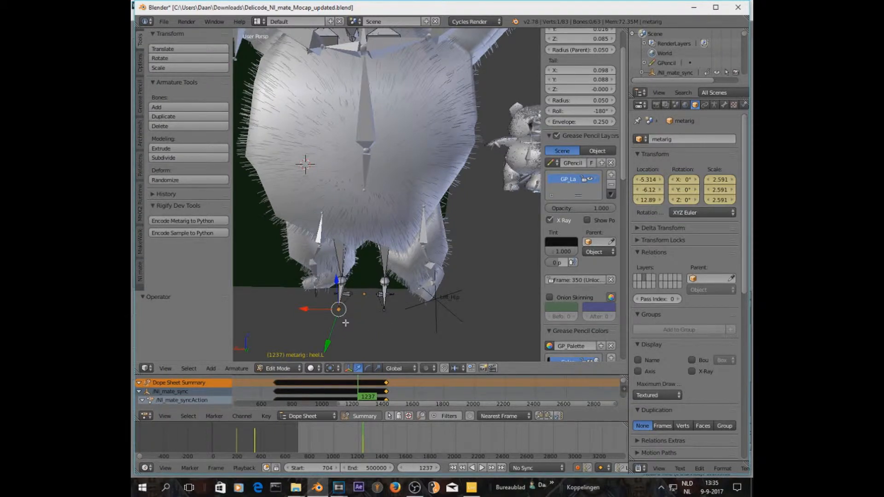
{"action": "left_click_drag", "start_coordinate": [305, 308], "coordinate": [318, 307]}
{"action": "key", "text": "e"}
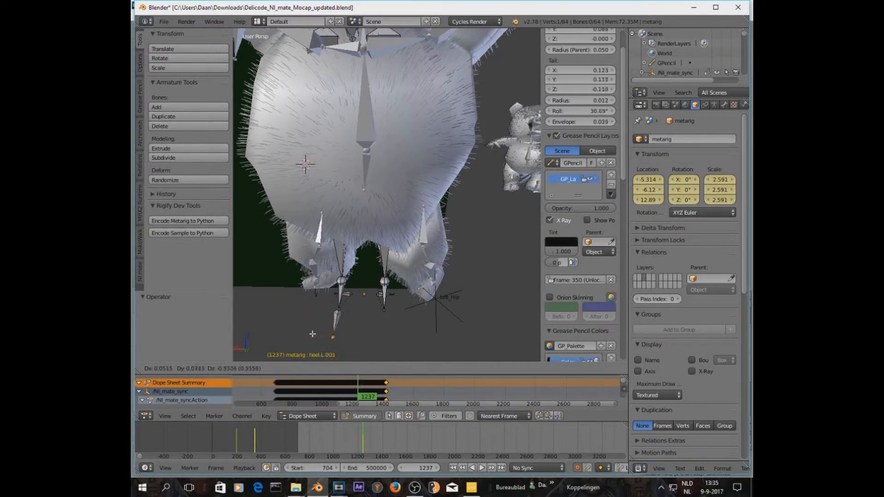
{"action": "left_click", "coordinate": [313, 333]}
{"action": "key", "text": "e"}
{"action": "left_click", "coordinate": [331, 345]}
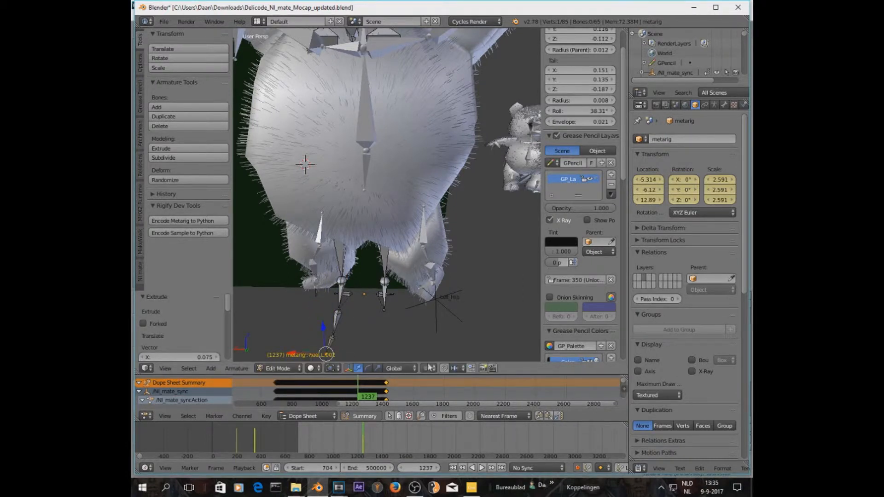
- Delete the two bones extruded from the metarig's left heel
{"action": "right_click", "coordinate": [331, 345]}
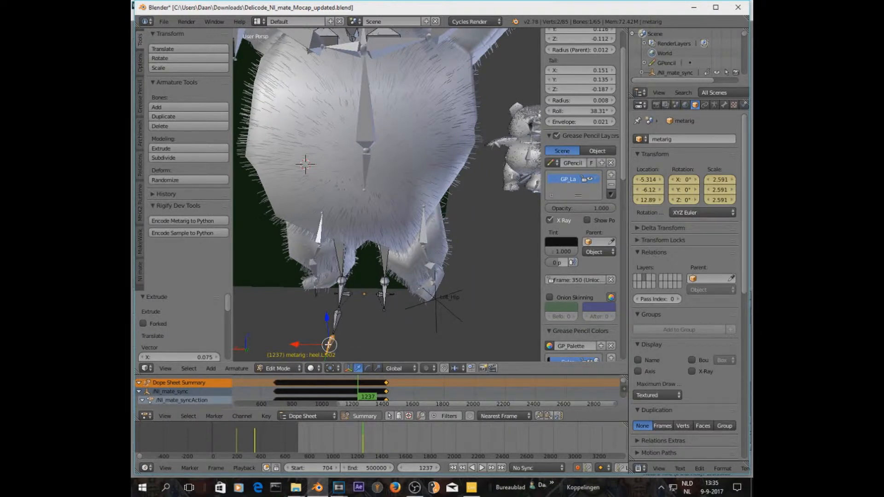
{"action": "key", "text": "x"}
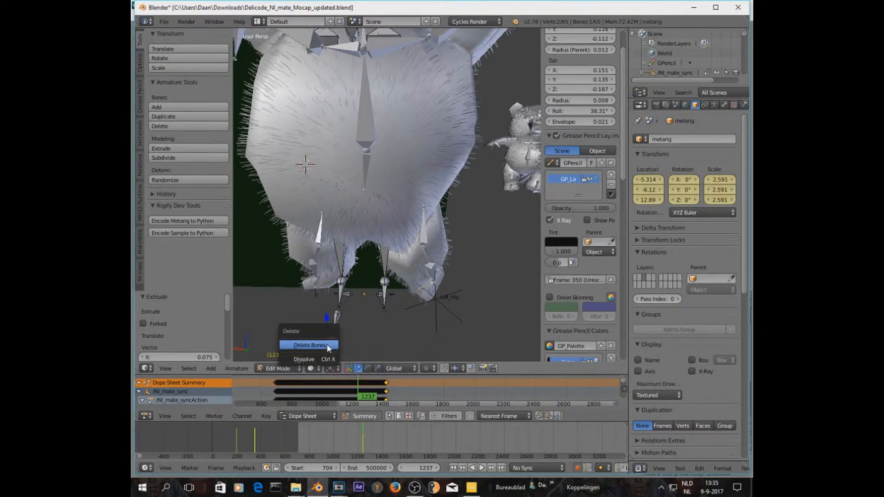
{"action": "left_click", "coordinate": [330, 347]}
{"action": "right_click", "coordinate": [338, 318]}
{"action": "right_click", "coordinate": [336, 322]}
{"action": "key", "text": "x"}
{"action": "left_click", "coordinate": [335, 322]}
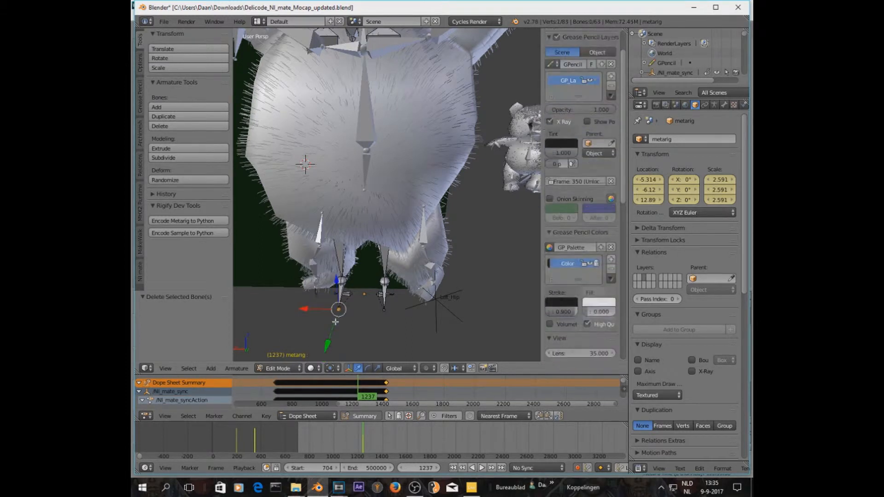
- Return the metarig to Object Mode and enable X-Ray in its armature display settings
{"action": "scroll", "coordinate": [335, 322], "scroll_direction": "down", "scroll_amount": 3}
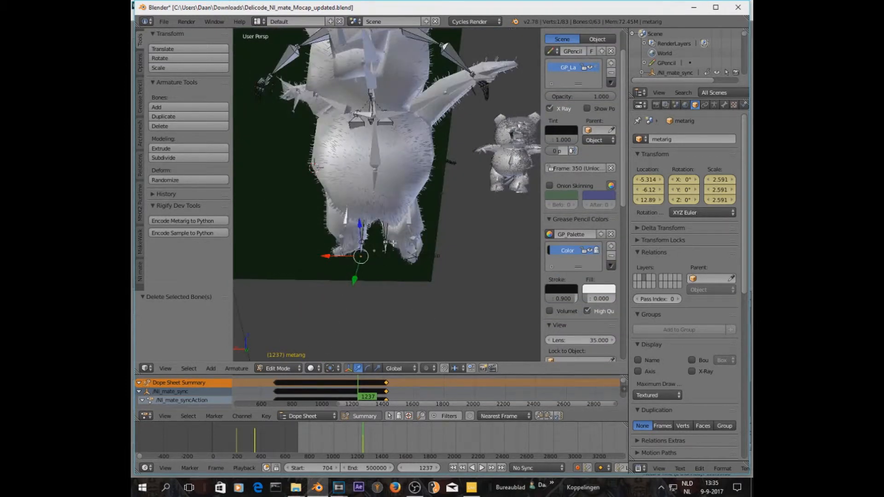
{"action": "left_click", "coordinate": [289, 369]}
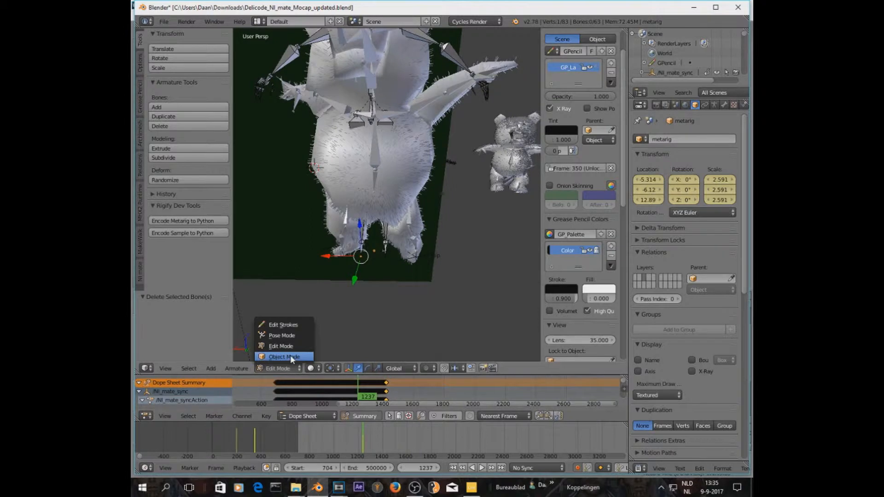
{"action": "left_click", "coordinate": [290, 357]}
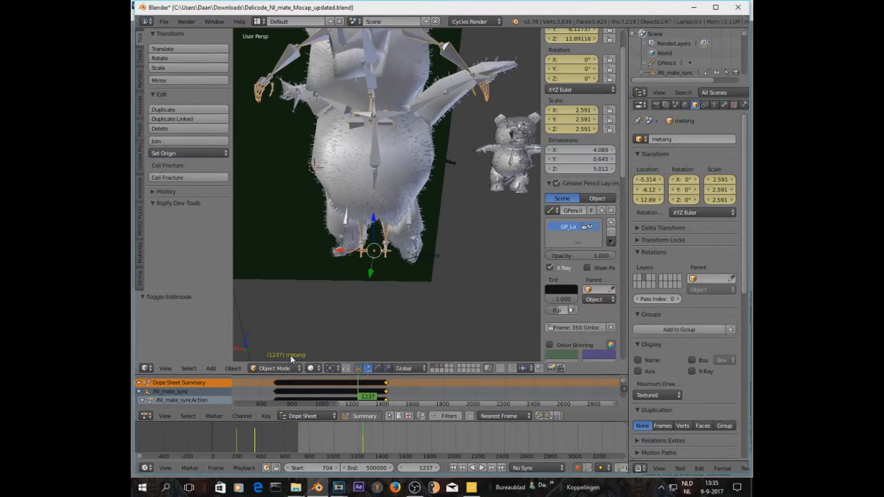
{"action": "left_click", "coordinate": [714, 105]}
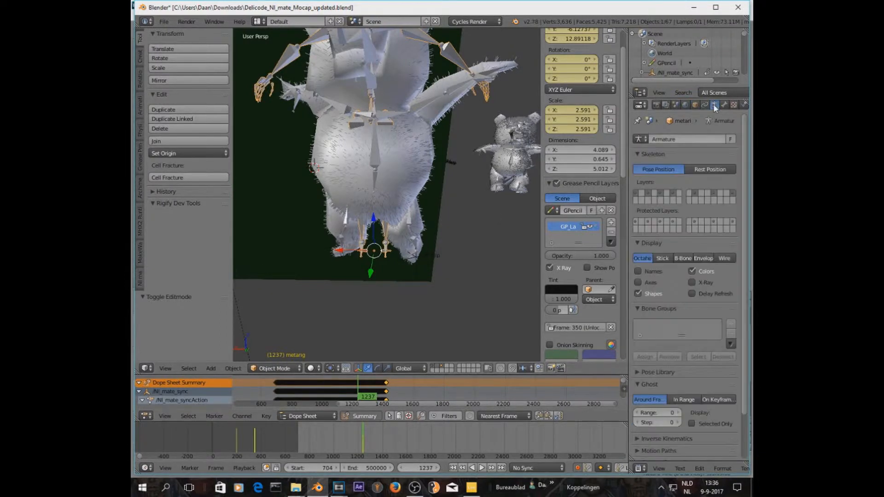
{"action": "left_click", "coordinate": [703, 284]}
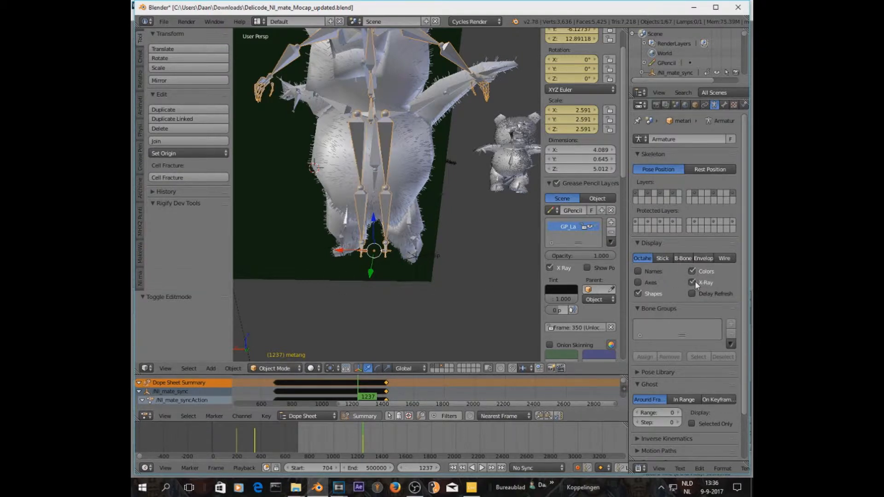
- Fit the metarig to the bear by moving it -0.728 along Y and -0.401 along Z and scaling it to 2.790
{"action": "left_click_drag", "start_coordinate": [357, 328], "coordinate": [349, 286]}
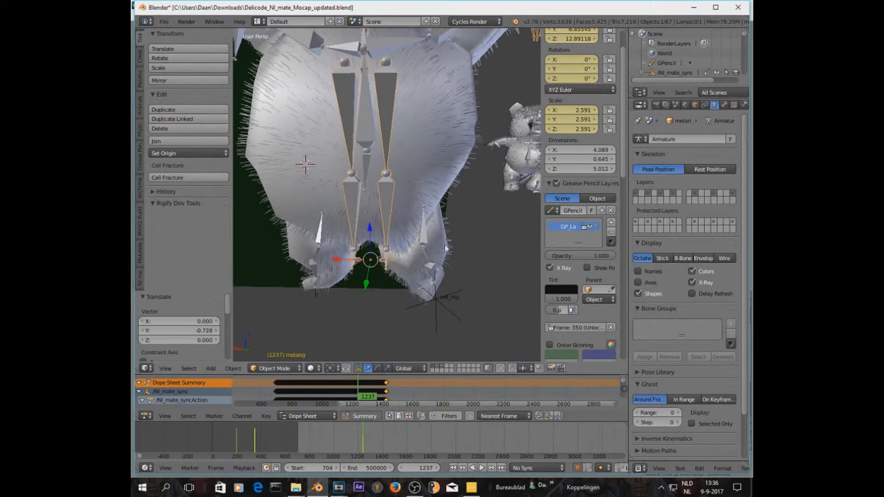
{"action": "scroll", "coordinate": [450, 269], "scroll_direction": "down", "scroll_amount": 4}
{"action": "scroll", "coordinate": [435, 257], "scroll_direction": "up", "scroll_amount": 3}
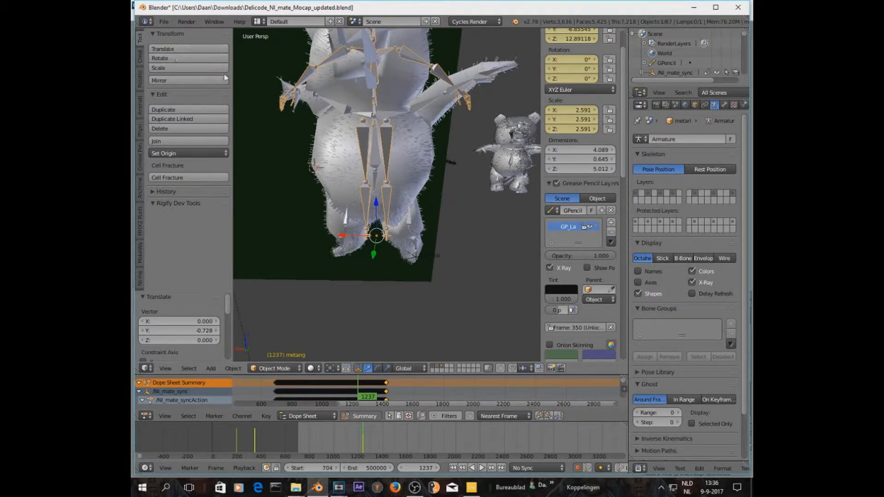
{"action": "left_click", "coordinate": [207, 68]}
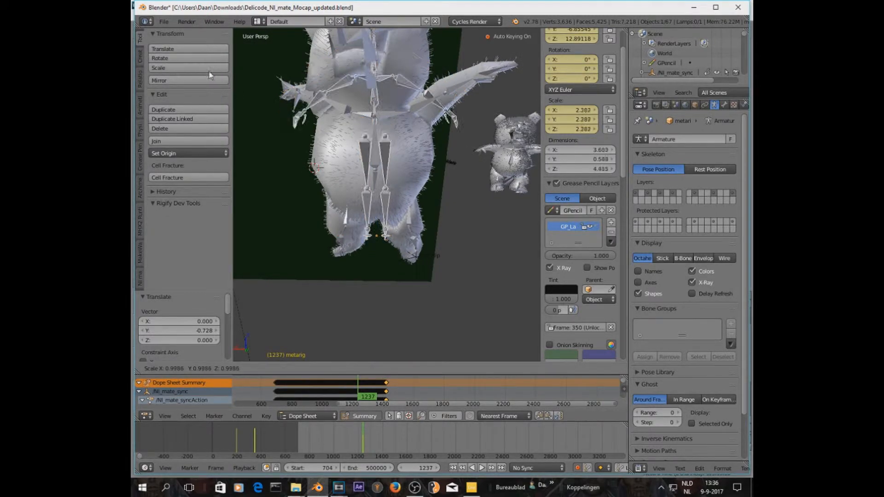
{"action": "left_click", "coordinate": [140, 71]}
{"action": "mouse_move", "coordinate": [377, 205]}
{"action": "left_mouse_down"}
{"action": "mouse_move", "coordinate": [379, 226]}
{"action": "mouse_move", "coordinate": [377, 219]}
{"action": "left_mouse_up"}
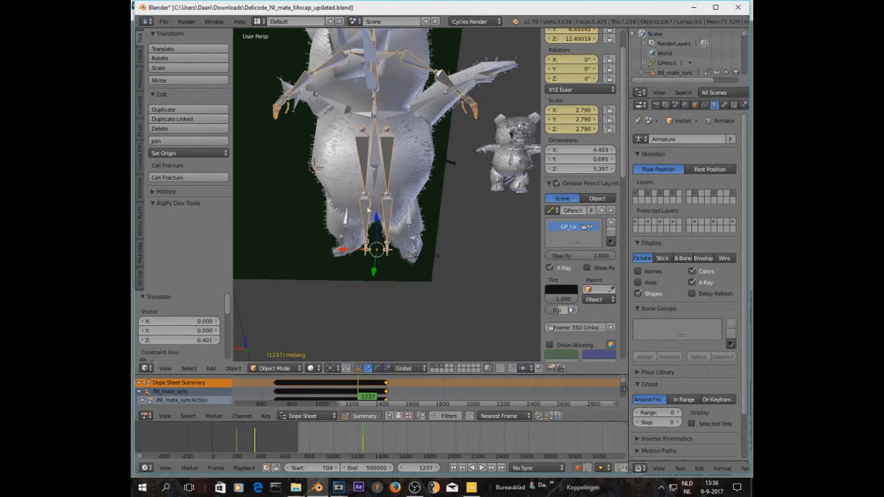
- Delete the metarig from the scene
{"action": "scroll", "coordinate": [398, 199], "scroll_direction": "down", "scroll_amount": 4}
{"action": "scroll", "coordinate": [398, 199], "scroll_direction": "up", "scroll_amount": 4}
{"action": "scroll", "coordinate": [397, 199], "scroll_direction": "down", "scroll_amount": 3}
{"action": "middle_click_drag", "start_coordinate": [397, 199], "coordinate": [398, 211]}
{"action": "scroll", "coordinate": [398, 210], "scroll_direction": "up", "scroll_amount": 3}
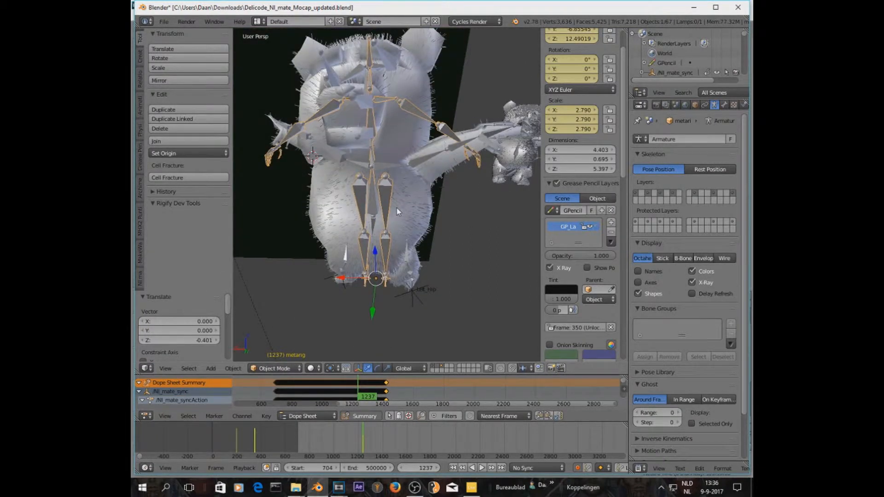
{"action": "key", "text": "x"}
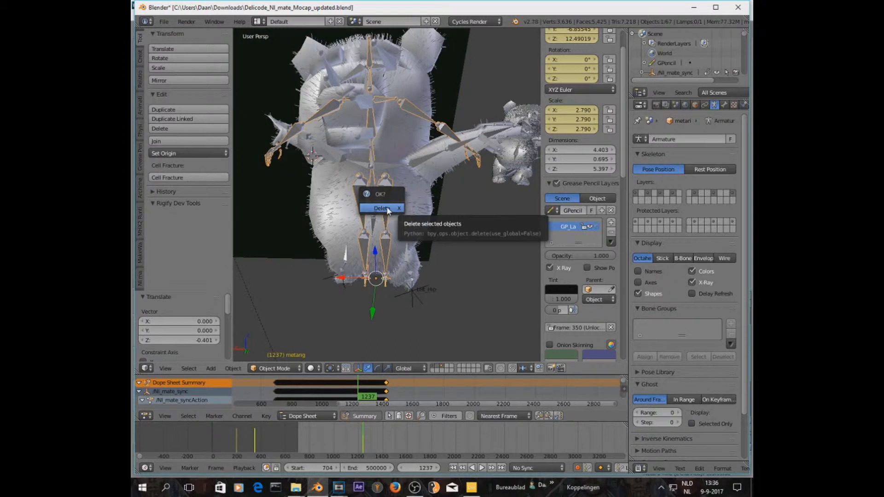
{"action": "left_click", "coordinate": [389, 210]}
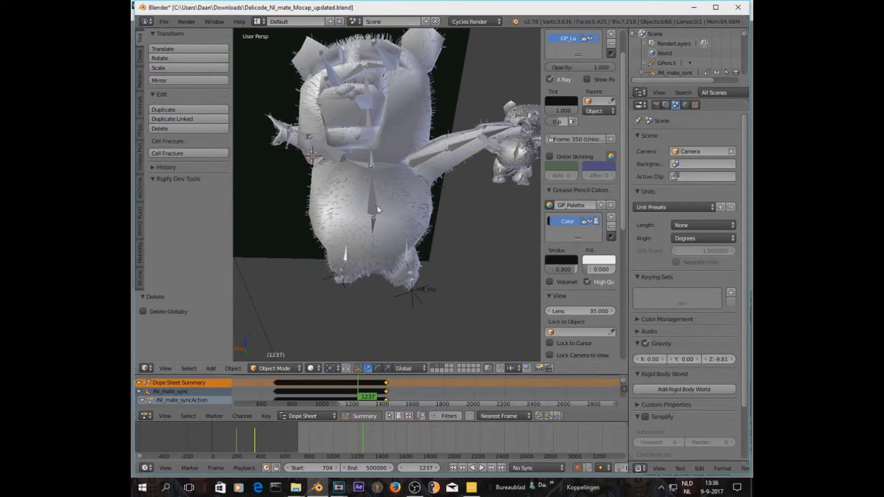
- Select the bear mesh together with its own armature in Object Mode and try to parent them with automatic weights
{"action": "right_click", "coordinate": [409, 201]}
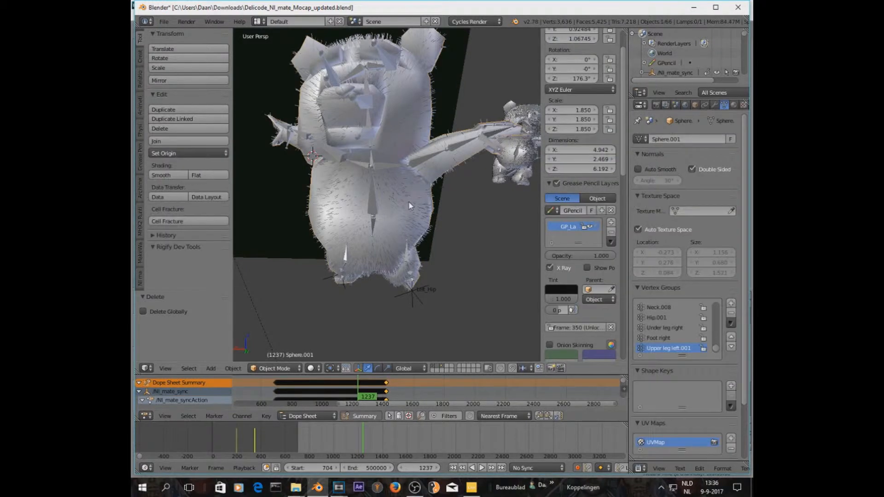
{"action": "right_click", "coordinate": [373, 202]}
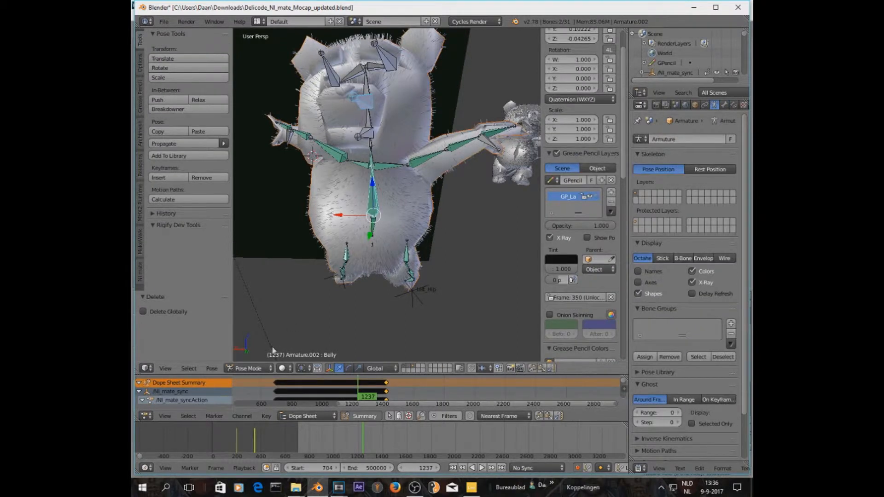
{"action": "left_click", "coordinate": [259, 370]}
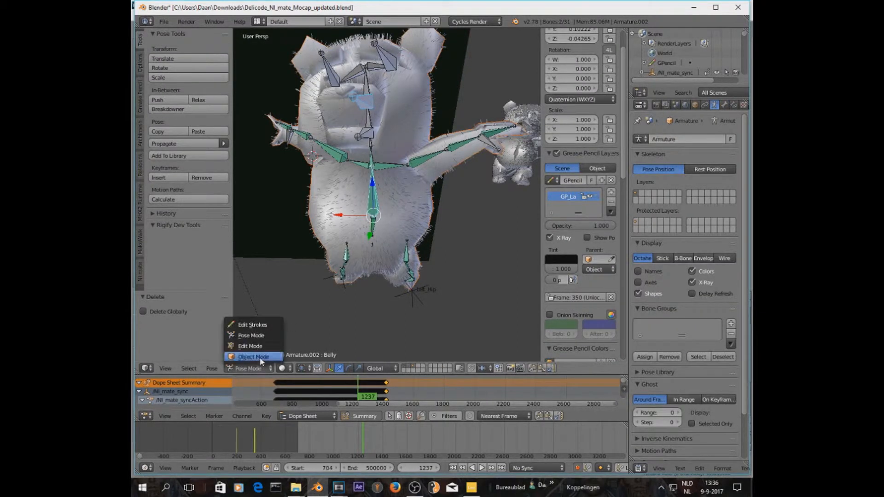
{"action": "left_click", "coordinate": [259, 358]}
{"action": "right_click", "coordinate": [415, 215]}
{"action": "right_click", "coordinate": [372, 206]}
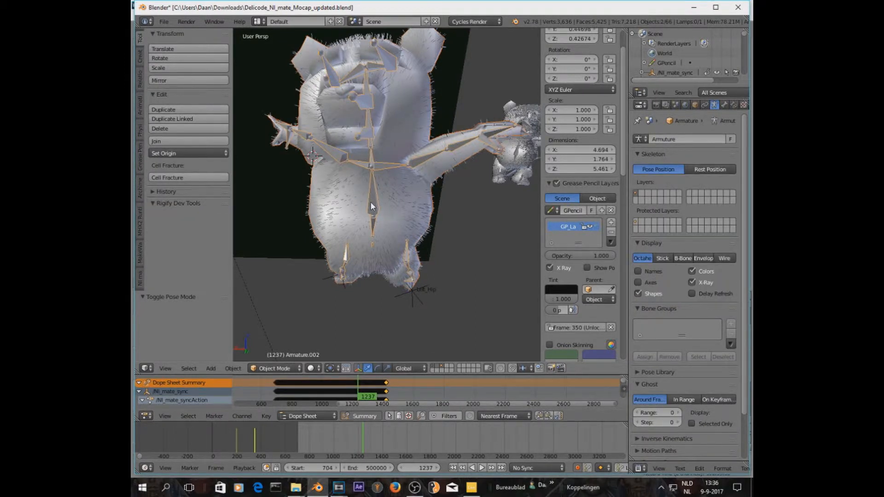
{"action": "key", "text": "ctrl+p"}
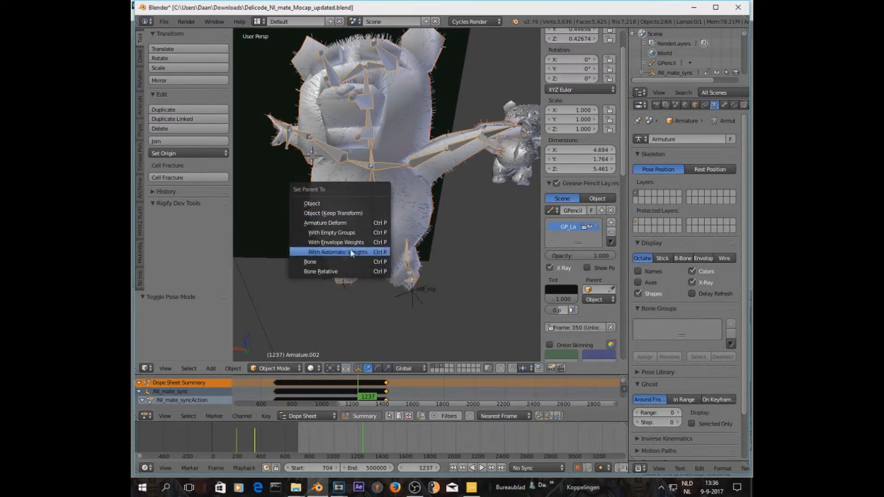
{"action": "left_click", "coordinate": [323, 251]}
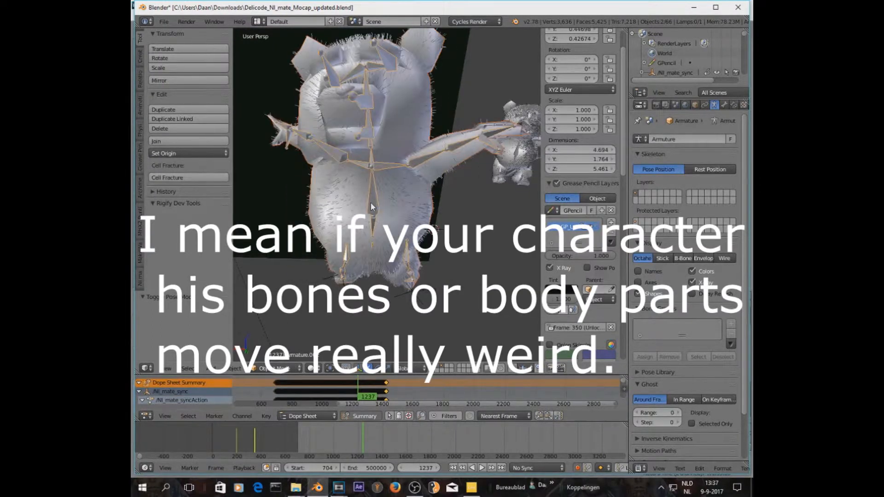
{"action": "scroll", "coordinate": [371, 207], "scroll_direction": "up", "scroll_amount": 4}
{"action": "scroll", "coordinate": [371, 202], "scroll_direction": "down", "scroll_amount": 4}
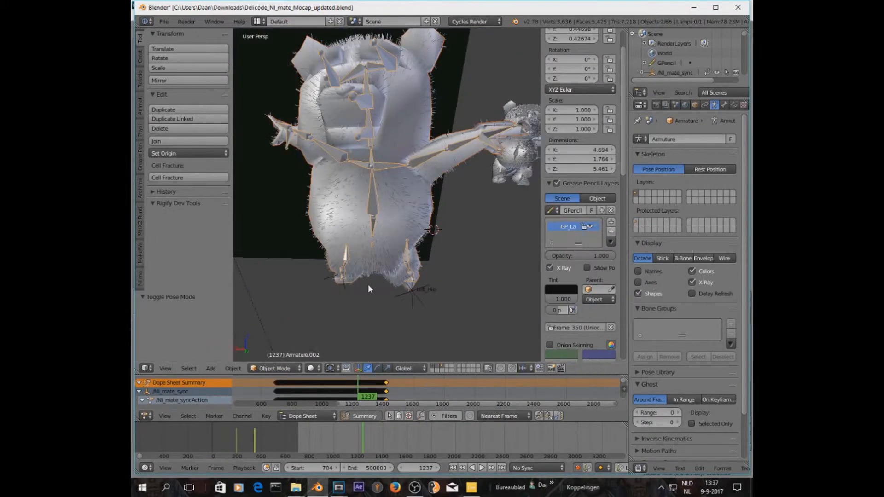
{"action": "scroll", "coordinate": [369, 284], "scroll_direction": "up", "scroll_amount": 4}
{"action": "scroll", "coordinate": [367, 288], "scroll_direction": "down", "scroll_amount": 4}
{"action": "left_click", "coordinate": [283, 368]}
{"action": "left_click", "coordinate": [287, 323]}
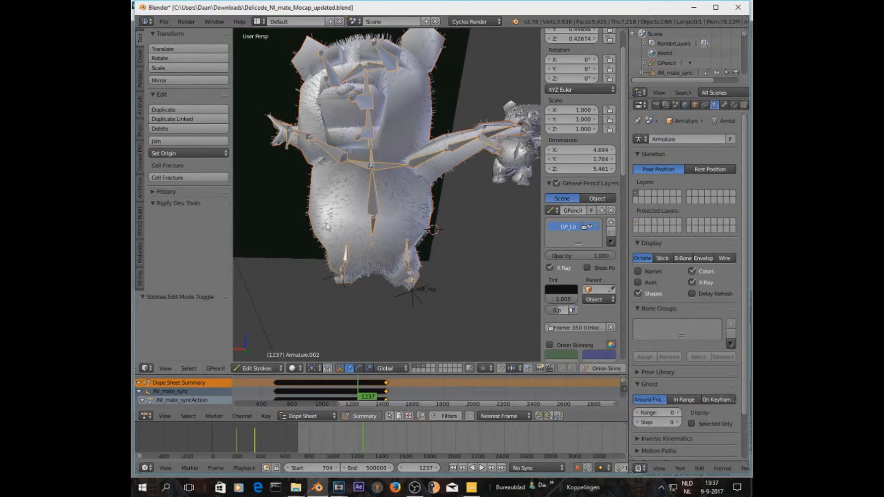
{"action": "left_click", "coordinate": [330, 206]}
{"action": "left_click", "coordinate": [258, 368]}
{"action": "left_click", "coordinate": [265, 356]}
- Check the bear mesh's Belly weights in Weight Paint mode and return to Object Mode
{"action": "right_click", "coordinate": [373, 200]}
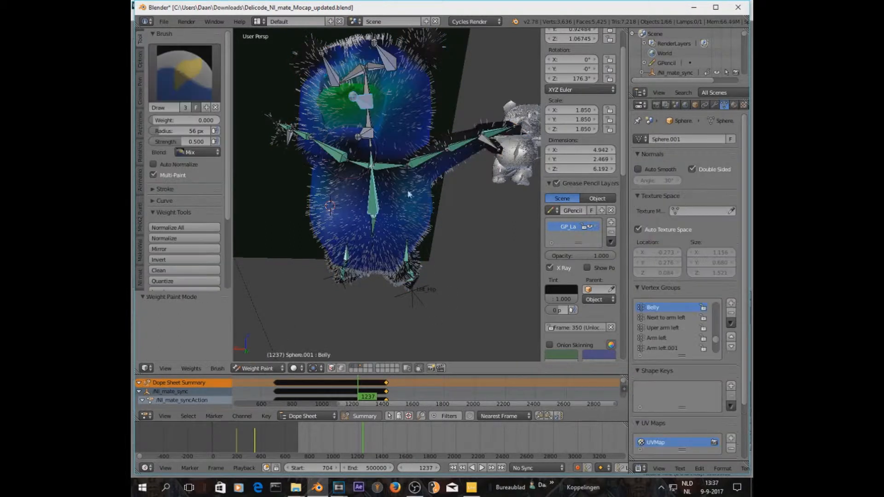
{"action": "left_click", "coordinate": [151, 79]}
{"action": "left_click", "coordinate": [261, 368]}
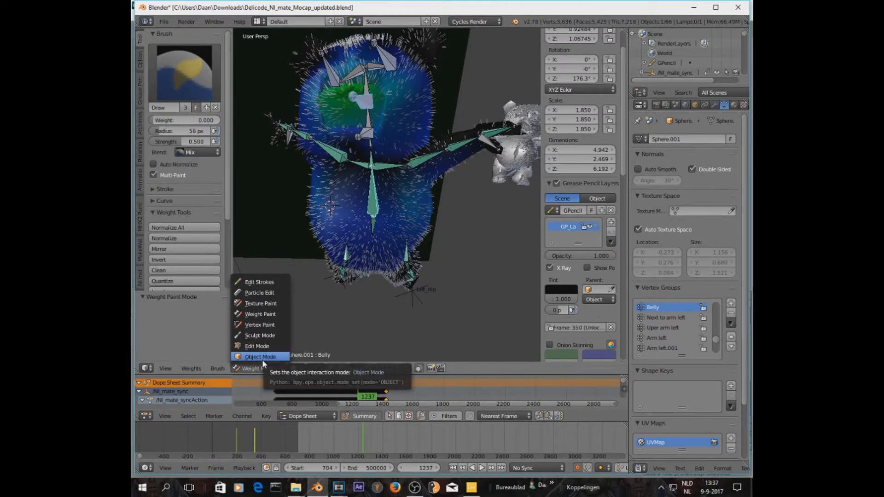
{"action": "left_click", "coordinate": [261, 360]}
- Reopen the bear mesh in Weight Paint mode, examine how the weights spread over its body, and return to Object Mode
{"action": "middle_click_drag", "start_coordinate": [399, 198], "coordinate": [401, 231]}
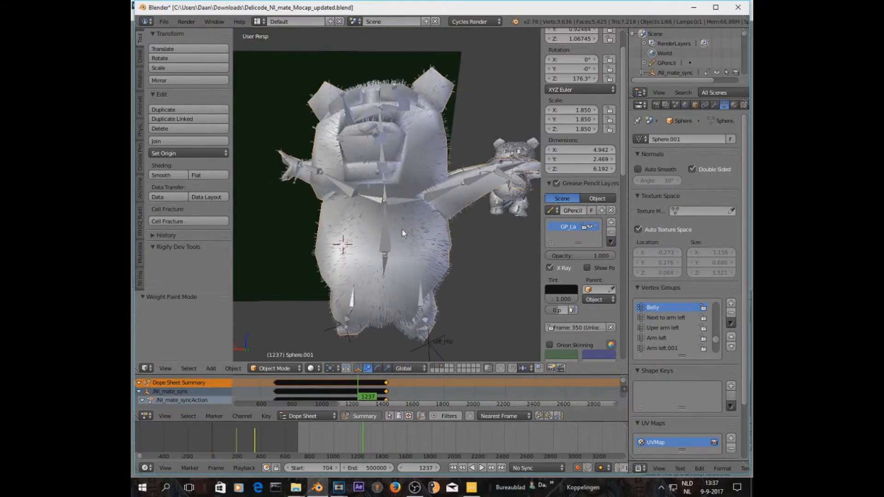
{"action": "scroll", "coordinate": [428, 267], "scroll_direction": "down", "scroll_amount": 3}
{"action": "scroll", "coordinate": [424, 281], "scroll_direction": "up", "scroll_amount": 4}
{"action": "left_click", "coordinate": [275, 369]}
{"action": "left_click", "coordinate": [279, 314]}
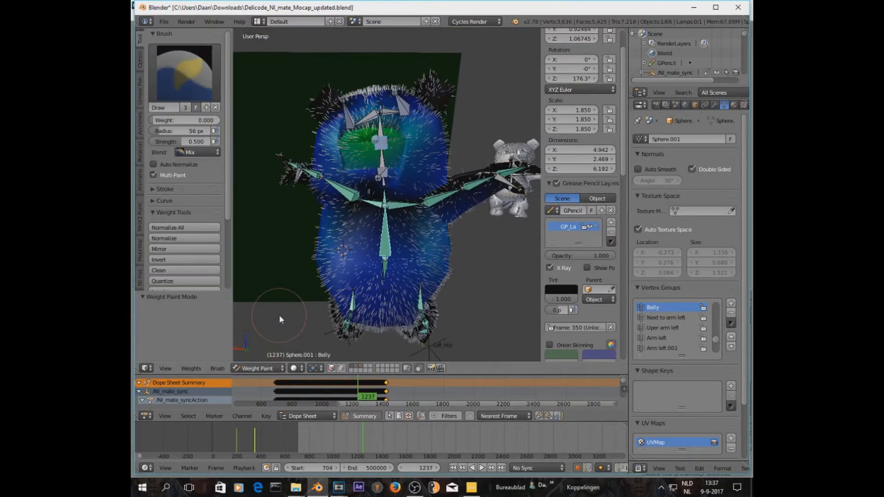
{"action": "scroll", "coordinate": [357, 247], "scroll_direction": "up", "scroll_amount": 6}
{"action": "scroll", "coordinate": [358, 246], "scroll_direction": "down", "scroll_amount": 5}
{"action": "scroll", "coordinate": [357, 247], "scroll_direction": "up", "scroll_amount": 3}
{"action": "scroll", "coordinate": [357, 246], "scroll_direction": "down", "scroll_amount": 4}
{"action": "scroll", "coordinate": [357, 247], "scroll_direction": "up", "scroll_amount": 1}
{"action": "scroll", "coordinate": [358, 247], "scroll_direction": "down", "scroll_amount": 8}
{"action": "scroll", "coordinate": [357, 247], "scroll_direction": "up", "scroll_amount": 5}
{"action": "scroll", "coordinate": [358, 247], "scroll_direction": "down", "scroll_amount": 1}
{"action": "scroll", "coordinate": [358, 247], "scroll_direction": "up", "scroll_amount": 10}
{"action": "left_click", "coordinate": [261, 369]}
{"action": "left_click", "coordinate": [269, 358]}
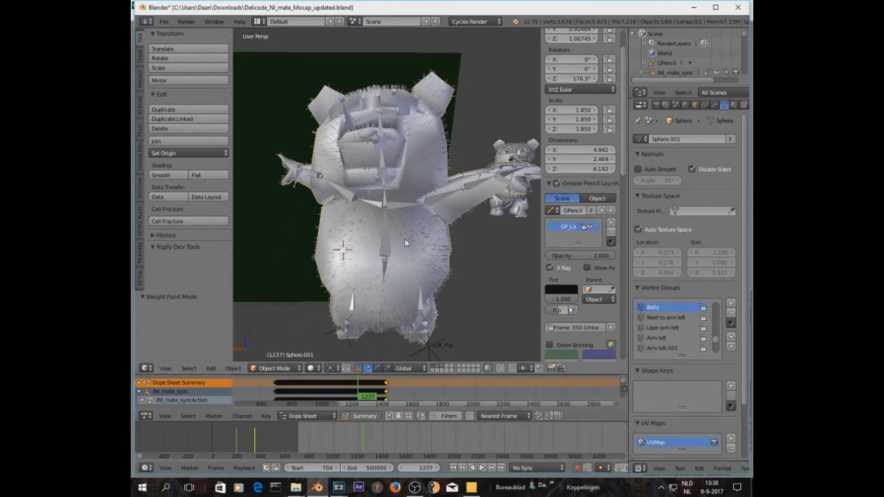
- Select the upper right arm bone of the bear's armature and try moving it -0.344 along X
{"action": "scroll", "coordinate": [378, 261], "scroll_direction": "down", "scroll_amount": 1}
{"action": "scroll", "coordinate": [378, 261], "scroll_direction": "up", "scroll_amount": 1}
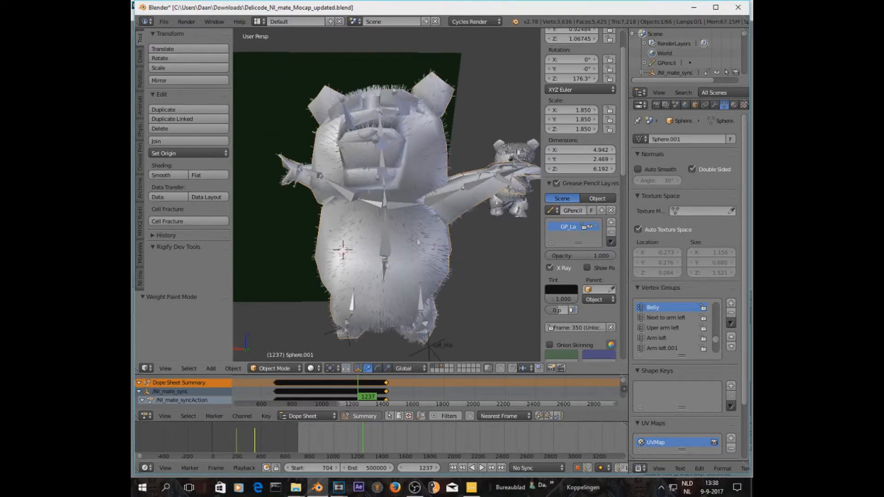
{"action": "right_click", "coordinate": [449, 192]}
{"action": "left_click_drag", "start_coordinate": [425, 177], "coordinate": [420, 206]}
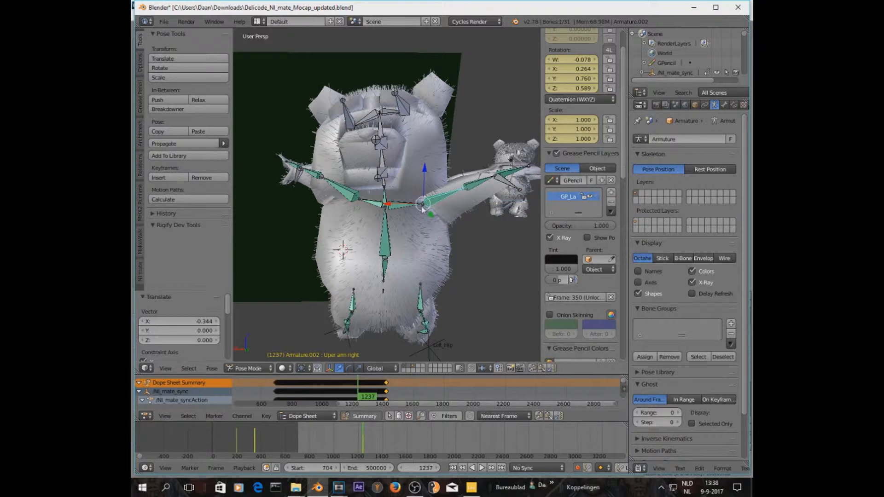
- Test-rotate the bone next to the right arm, freely and with the rotation manipulator, and undo the rotations
{"action": "right_click", "coordinate": [398, 205]}
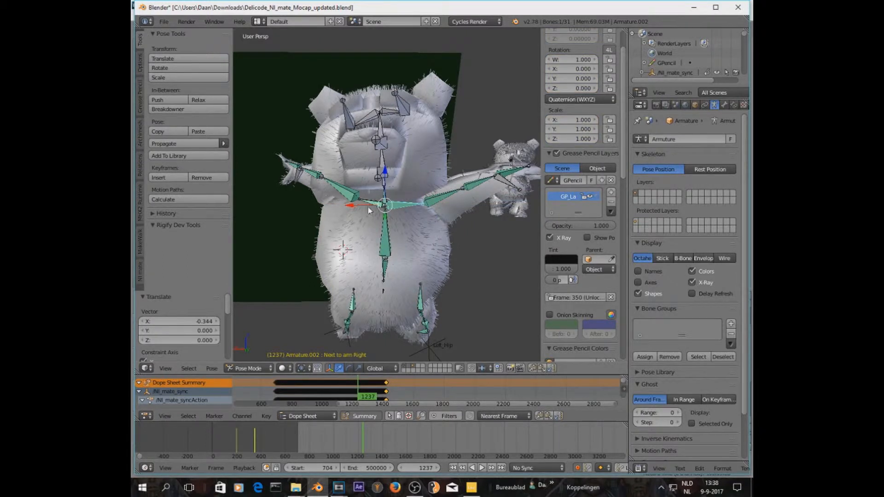
{"action": "key", "text": "r"}
{"action": "left_click", "coordinate": [394, 211]}
{"action": "key", "text": "ctrl+z"}
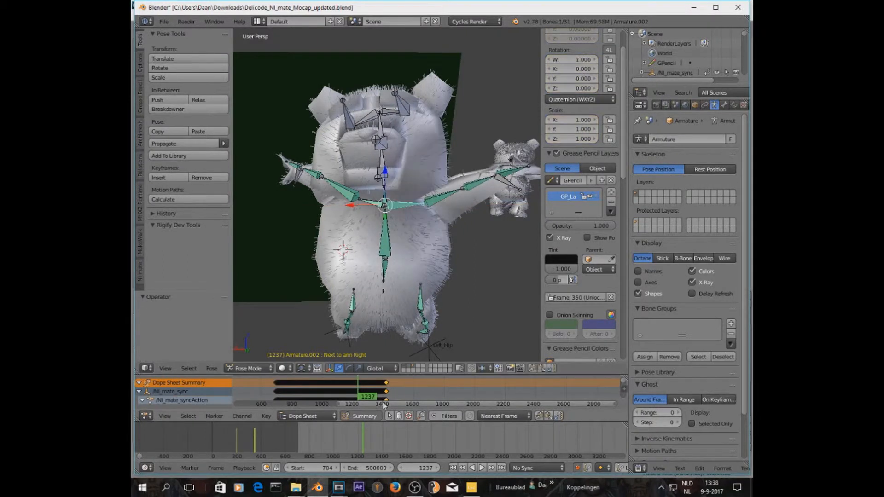
{"action": "left_click", "coordinate": [348, 368]}
{"action": "left_click_drag", "start_coordinate": [403, 217], "coordinate": [390, 167]}
{"action": "key", "text": "ctrl+z"}
{"action": "key", "text": "ctrl+z"}
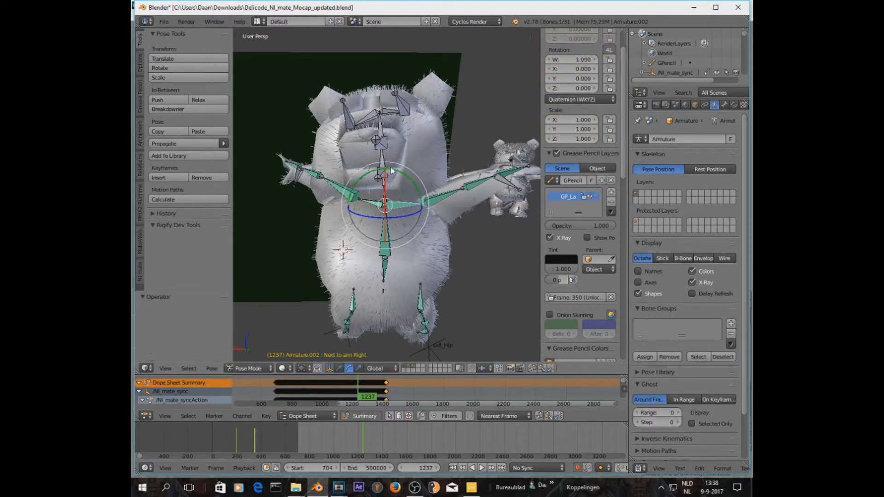
- Test-rotate the right arm bone and the upper right arm bone, undoing each rotation
{"action": "right_click", "coordinate": [486, 189]}
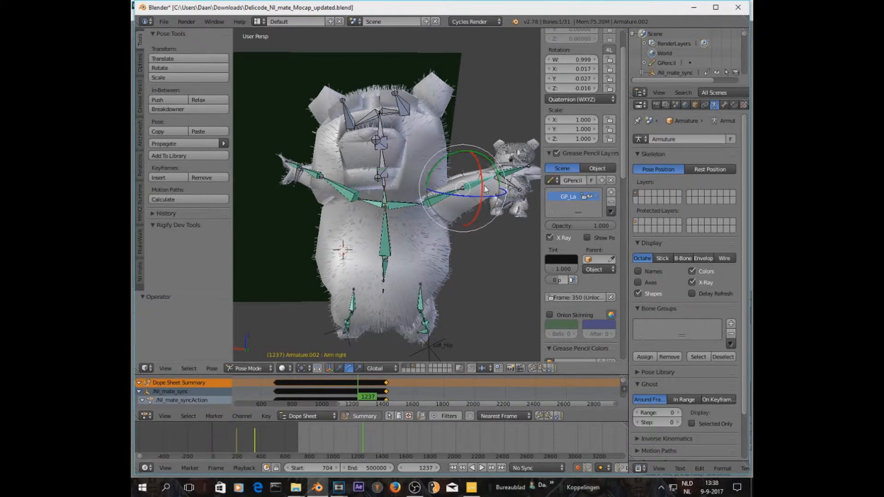
{"action": "left_click_drag", "start_coordinate": [465, 196], "coordinate": [464, 194]}
{"action": "key", "text": "ctrl+z"}
{"action": "right_click", "coordinate": [436, 200]}
{"action": "left_click_drag", "start_coordinate": [415, 211], "coordinate": [386, 191]}
{"action": "right_click", "coordinate": [414, 212]}
{"action": "key", "text": "ctrl+z"}
{"action": "key", "text": "ctrl+z"}
- Rotate the Belly bone by about -70° around X to test the body's deformation and undo the rotation
{"action": "right_click", "coordinate": [381, 239]}
{"action": "left_click_drag", "start_coordinate": [381, 240], "coordinate": [396, 262]}
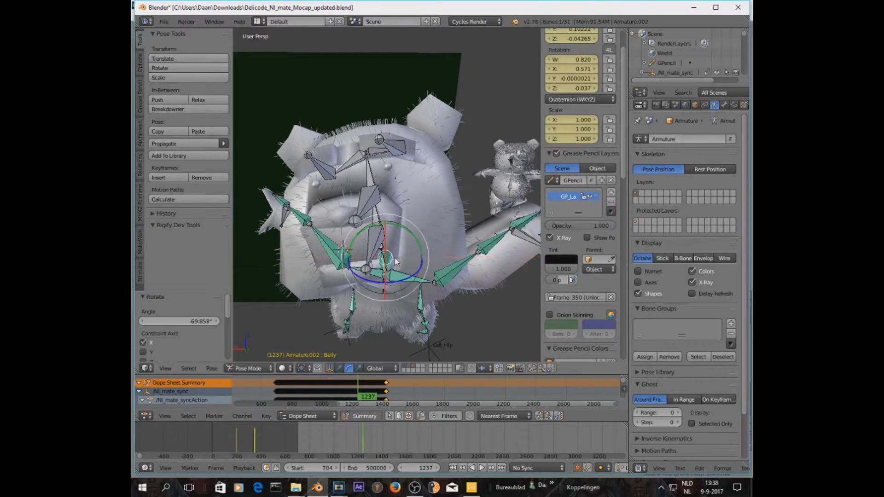
{"action": "key", "text": "ctrl+z"}
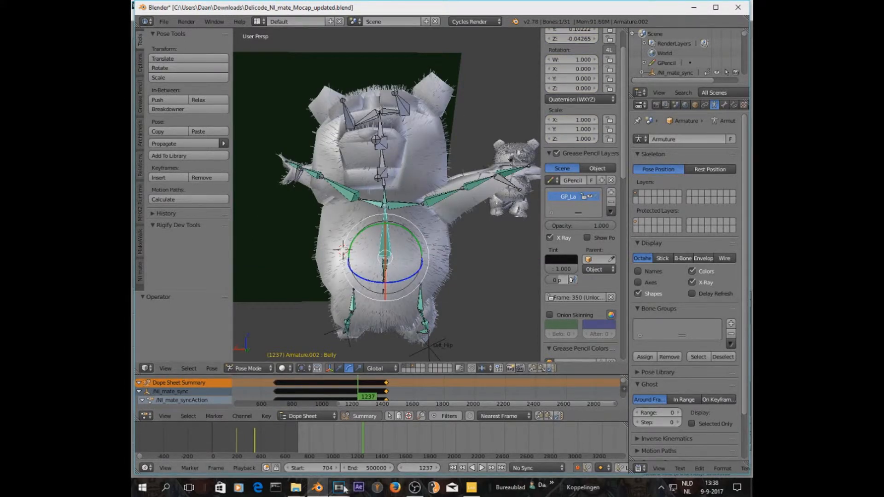
- Minimize the OBS and Delicode NI mate windows to get back to Blender
{"action": "mouse_move", "coordinate": [339, 487]}
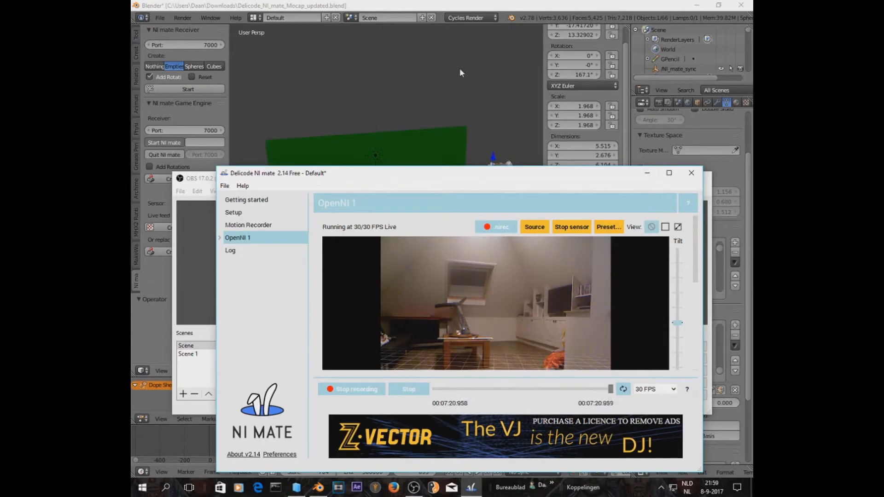
{"action": "left_click", "coordinate": [194, 180]}
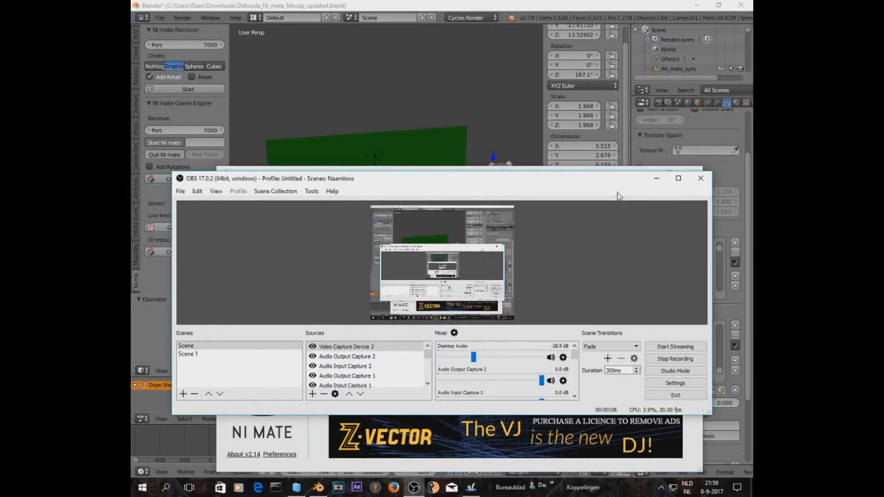
{"action": "left_click", "coordinate": [655, 181]}
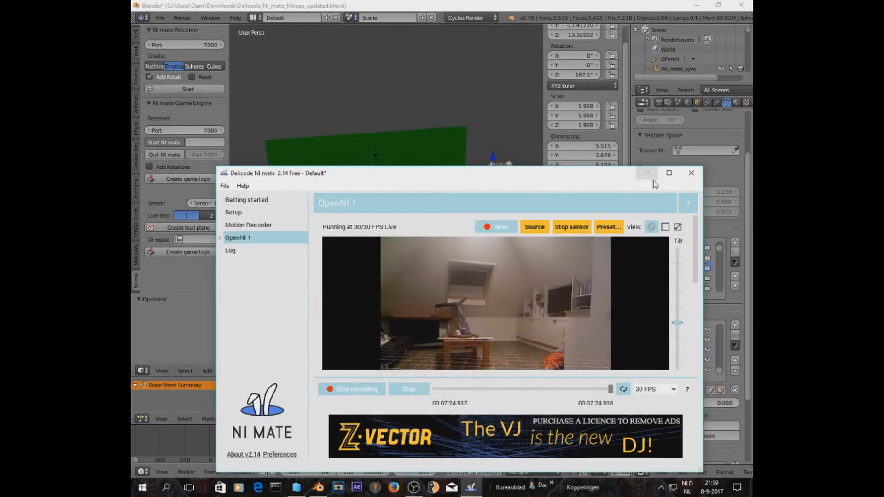
{"action": "left_click", "coordinate": [646, 173]}
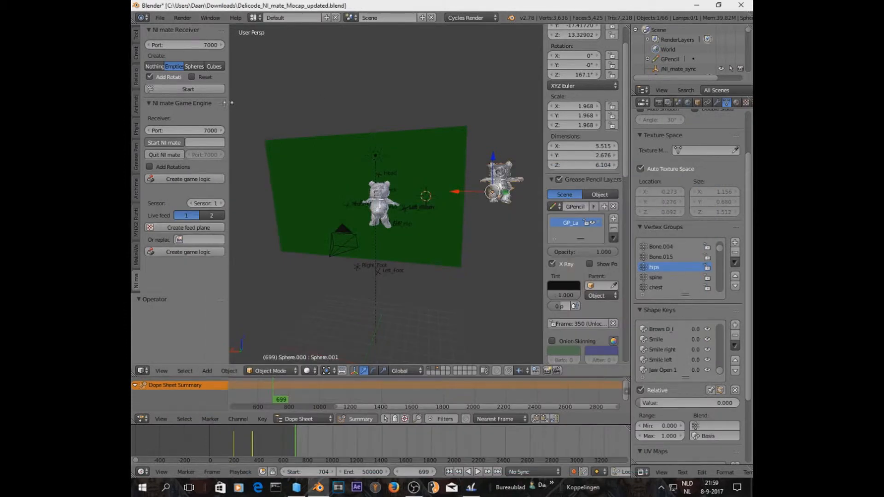
- Start the NI mate receiver on port 7000 with animation playback running, and switch to Delicode NI mate
{"action": "left_click", "coordinate": [214, 92]}
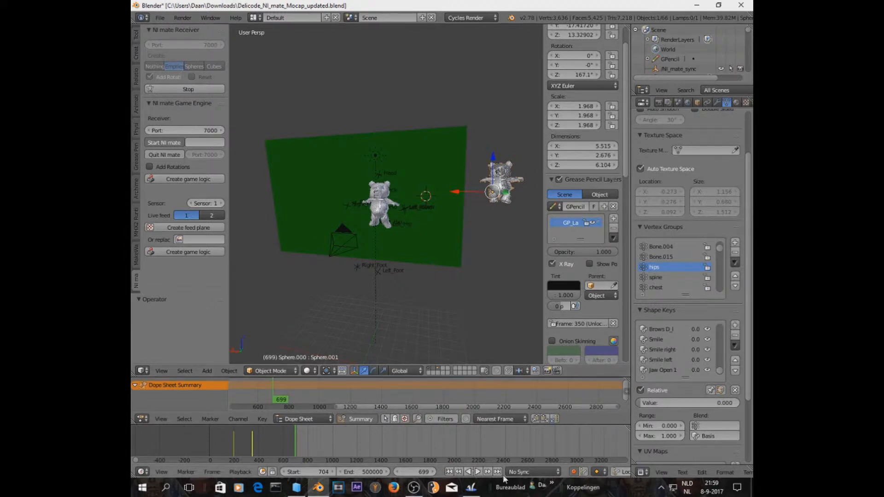
{"action": "left_click", "coordinate": [478, 472]}
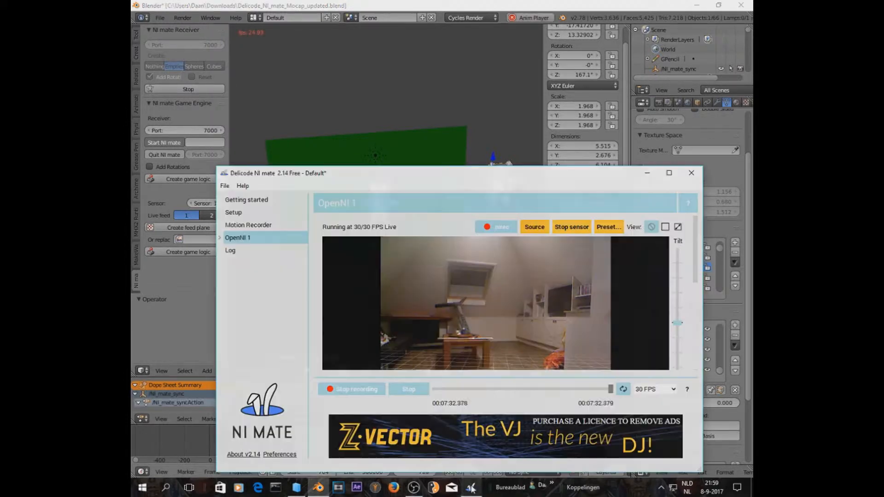
{"action": "left_click", "coordinate": [471, 487]}
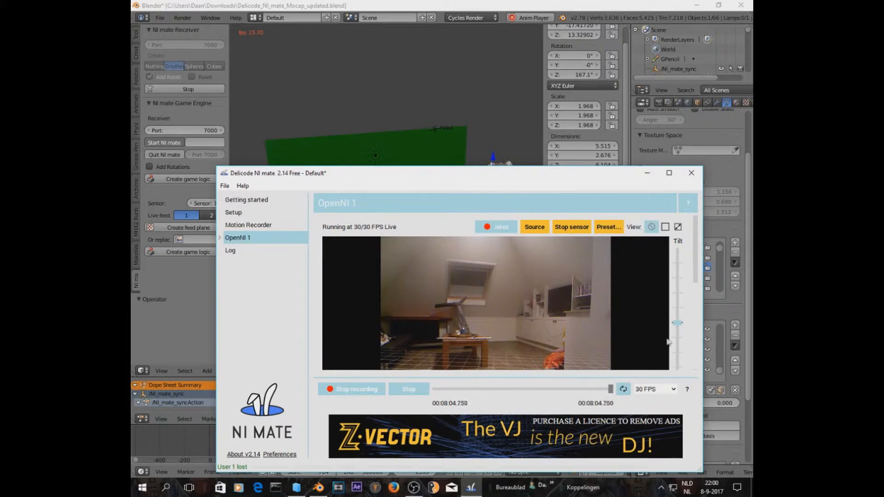
- Switch back to Blender and stop both the NI mate receiver and the animation playback
{"action": "left_click", "coordinate": [587, 13]}
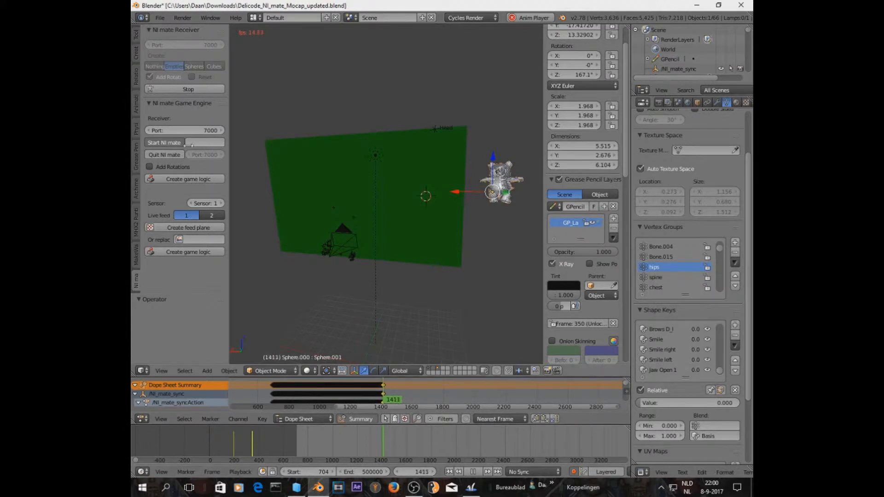
{"action": "left_click", "coordinate": [195, 90]}
{"action": "left_click", "coordinate": [473, 472]}
- Scrub the captured motion to frame 882 and check the bear's pose in front of the green plane
{"action": "left_click_drag", "start_coordinate": [387, 399], "coordinate": [302, 396]}
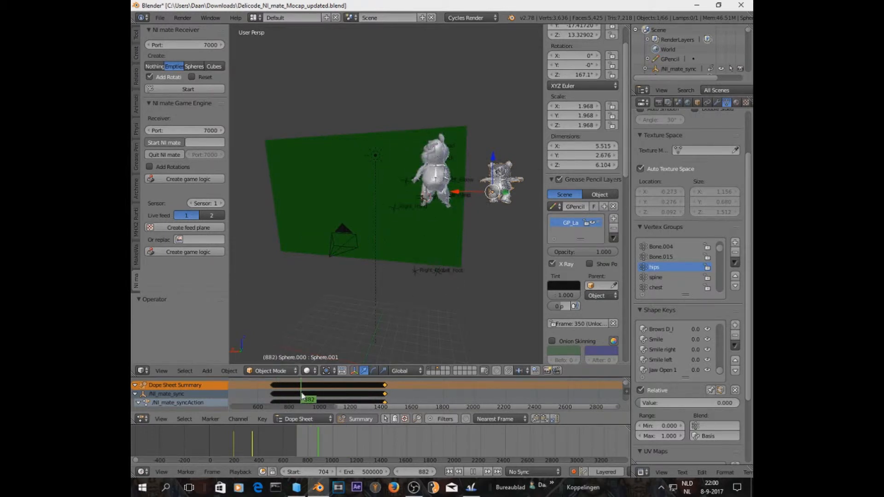
{"action": "scroll", "coordinate": [412, 250], "scroll_direction": "up", "scroll_amount": 5}
{"action": "scroll", "coordinate": [430, 225], "scroll_direction": "down", "scroll_amount": 3}
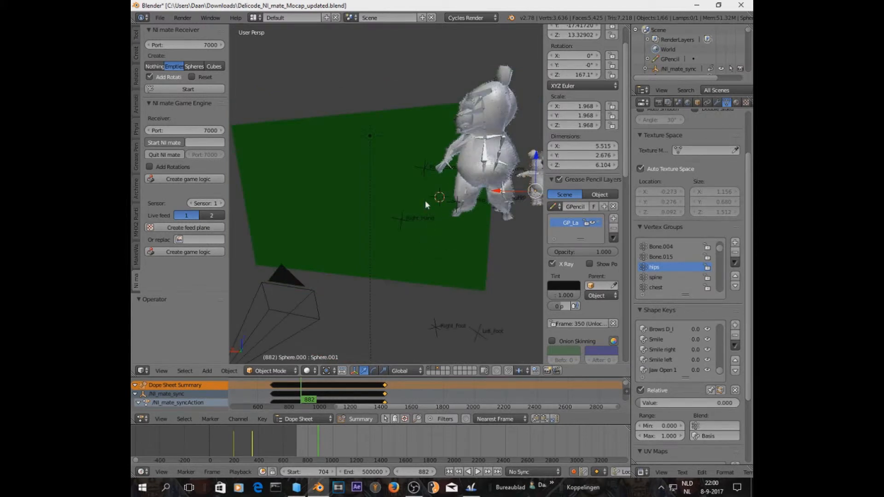
{"action": "mouse_move", "coordinate": [441, 281]}
{"action": "middle_mouse_down"}
{"action": "mouse_move", "coordinate": [425, 297]}
{"action": "mouse_move", "coordinate": [436, 281]}
{"action": "middle_mouse_up"}
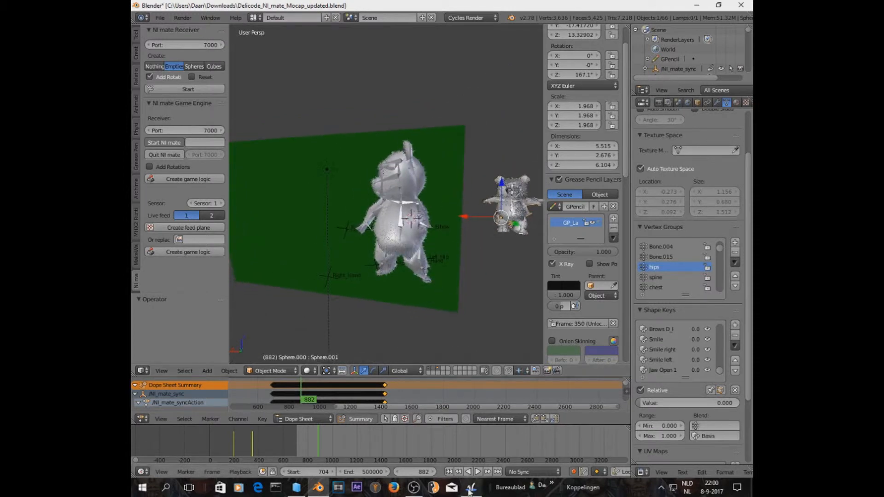
{"action": "scroll", "coordinate": [467, 275], "scroll_direction": "up", "scroll_amount": 2}
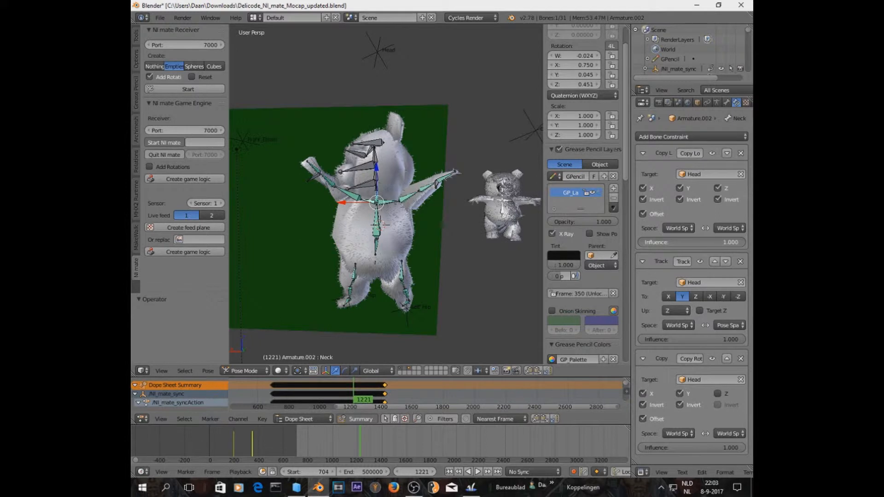
- Test the influences of the Neck bone's Copy Location, Track To and Copy Rotation constraints, lowering Copy Rotation's to 0.655
{"action": "left_click_drag", "start_coordinate": [736, 242], "coordinate": [707, 250]}
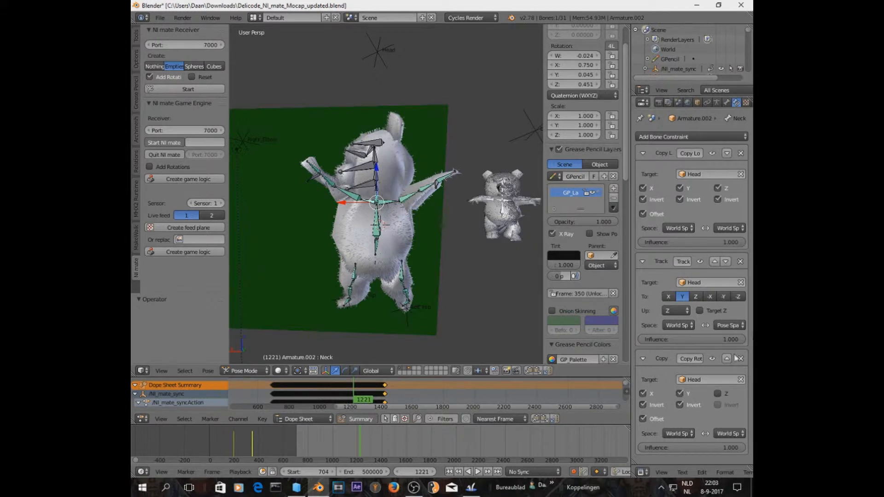
{"action": "mouse_move", "coordinate": [741, 344]}
{"action": "left_mouse_down"}
{"action": "mouse_move", "coordinate": [709, 344]}
{"action": "mouse_move", "coordinate": [746, 345]}
{"action": "left_mouse_up"}
{"action": "left_click_drag", "start_coordinate": [740, 452], "coordinate": [693, 446]}
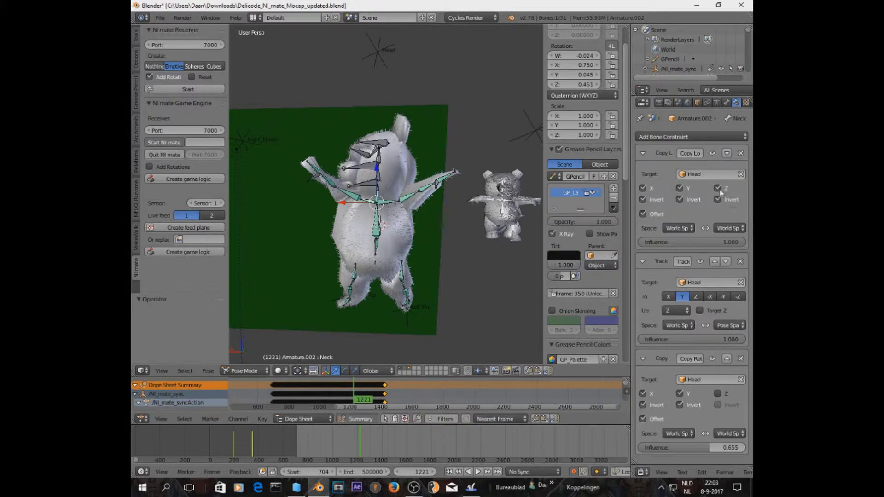
- Try the Neck's Copy Location constraint without its X axis during playback, with Copy Rotation's influence set to 1.000
{"action": "left_click", "coordinate": [644, 188]}
{"action": "left_click_drag", "start_coordinate": [354, 394], "coordinate": [301, 394]}
{"action": "left_click_drag", "start_coordinate": [710, 448], "coordinate": [746, 449]}
{"action": "left_click", "coordinate": [479, 472]}
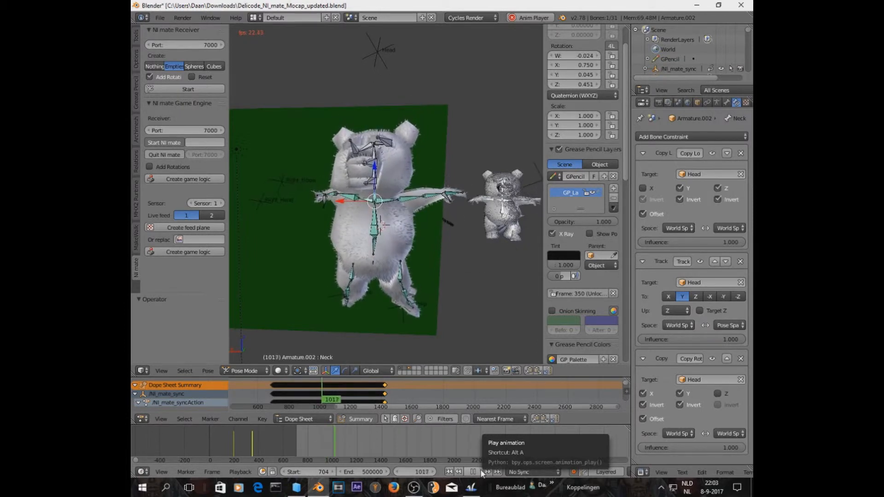
{"action": "left_click", "coordinate": [481, 473]}
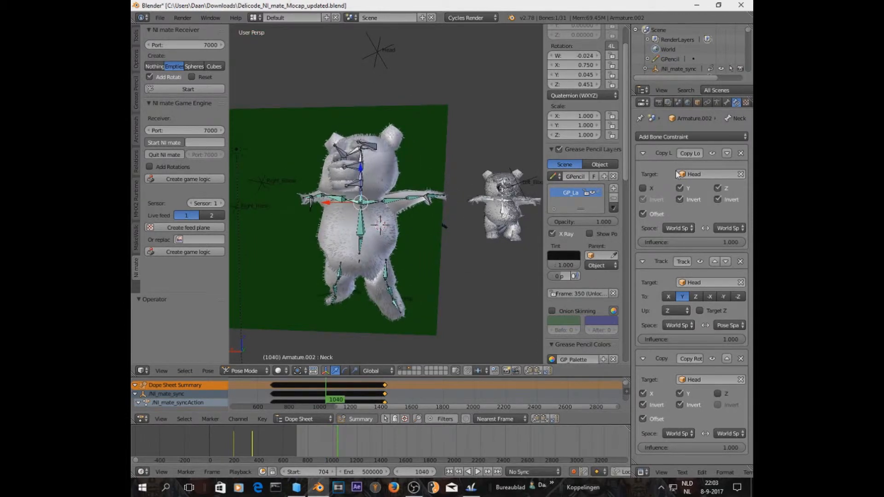
- Turn the X axis of the Neck's Copy Location constraint back on with Invert off, and test the three constraints' influences
{"action": "left_click", "coordinate": [643, 188]}
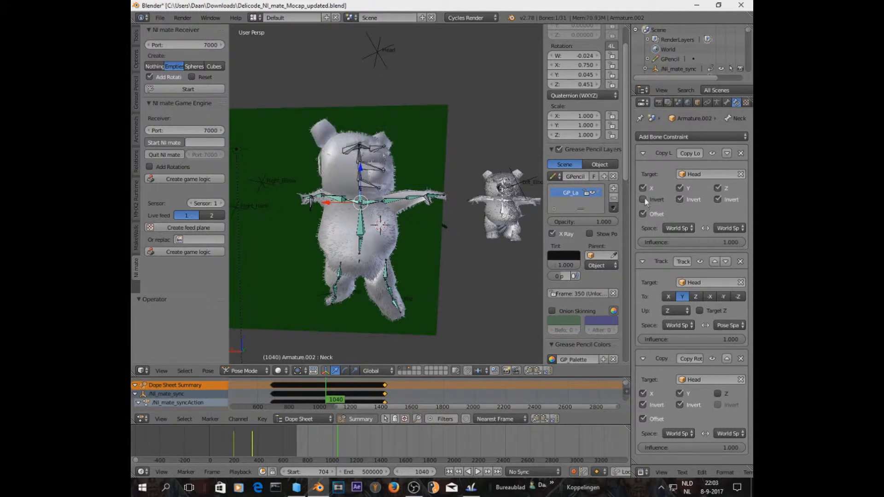
{"action": "mouse_move", "coordinate": [739, 244]}
{"action": "left_mouse_down"}
{"action": "mouse_move", "coordinate": [717, 244]}
{"action": "mouse_move", "coordinate": [740, 244]}
{"action": "left_mouse_up"}
{"action": "mouse_move", "coordinate": [737, 343]}
{"action": "left_mouse_down"}
{"action": "mouse_move", "coordinate": [722, 343]}
{"action": "mouse_move", "coordinate": [737, 343]}
{"action": "left_mouse_up"}
{"action": "mouse_move", "coordinate": [733, 450]}
{"action": "left_mouse_down"}
{"action": "mouse_move", "coordinate": [719, 450]}
{"action": "mouse_move", "coordinate": [734, 450]}
{"action": "left_mouse_up"}
{"action": "mouse_move", "coordinate": [728, 242]}
{"action": "left_mouse_down"}
{"action": "mouse_move", "coordinate": [711, 242]}
{"action": "mouse_move", "coordinate": [729, 242]}
{"action": "left_mouse_up"}
- Toggle the Z and Y axis options of the Neck's Copy Location constraint off and on to compare the head poses
{"action": "left_click", "coordinate": [735, 201]}
{"action": "left_click", "coordinate": [734, 201]}
{"action": "left_click", "coordinate": [721, 186]}
{"action": "left_click", "coordinate": [719, 187]}
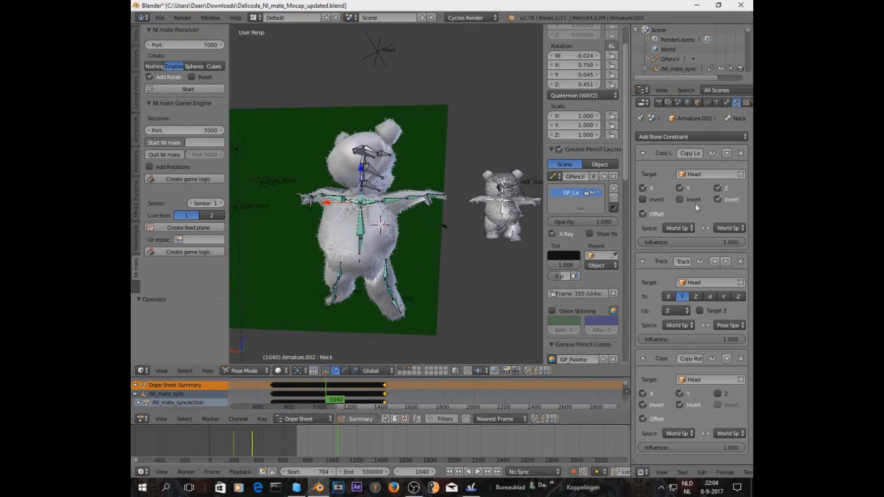
{"action": "left_click", "coordinate": [686, 190]}
{"action": "left_click", "coordinate": [687, 191]}
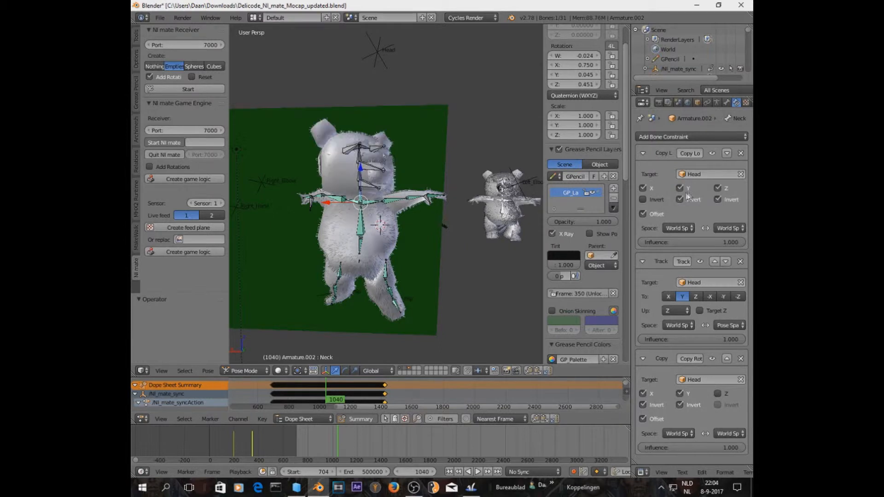
- Turn off Offset in the Neck's Copy Location constraint and toggle Invert for its X axis
{"action": "left_click", "coordinate": [647, 214]}
{"action": "left_click", "coordinate": [651, 201]}
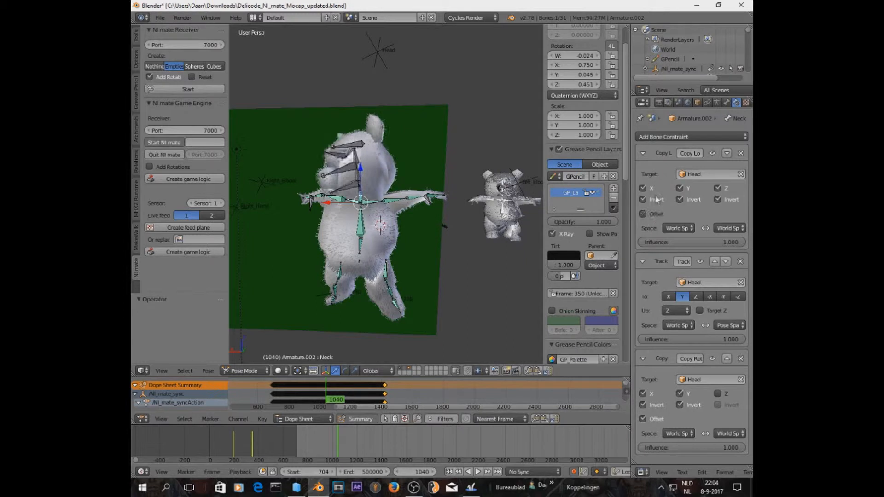
{"action": "left_click", "coordinate": [652, 201]}
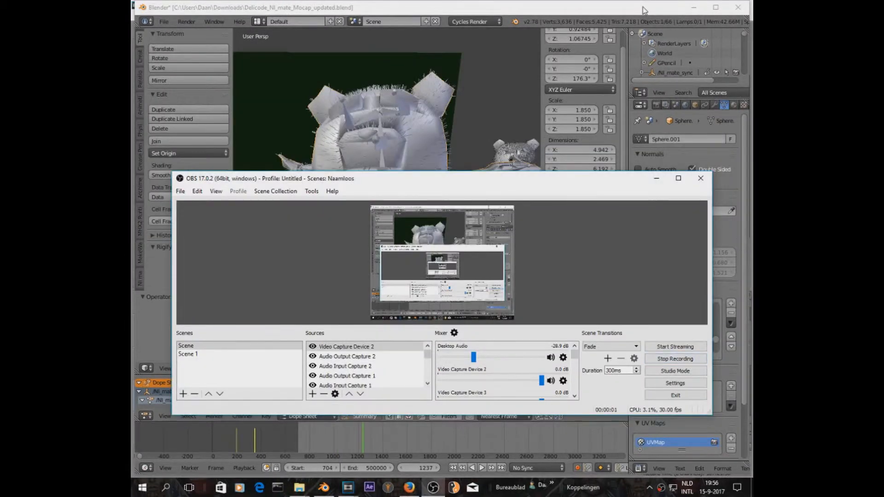
- Bring the Blender window in front of the OBS window
{"action": "left_click", "coordinate": [643, 10]}
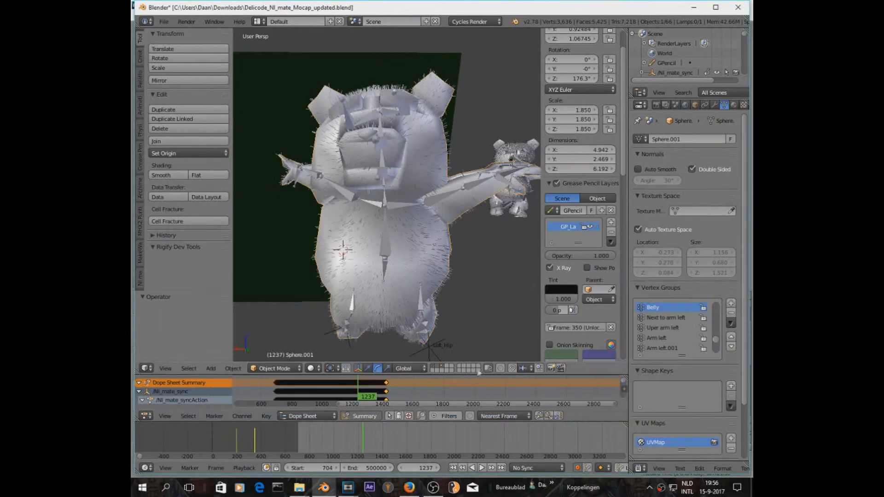
{"action": "mouse_move", "coordinate": [353, 488]}
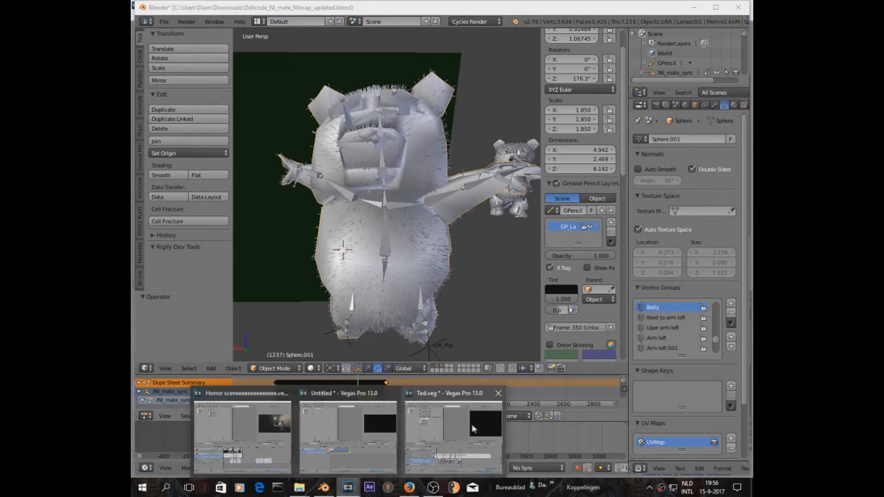
{"action": "mouse_move", "coordinate": [471, 425]}
- Apply the Quick Fur effect to the selected bear mesh
{"action": "left_click", "coordinate": [233, 368]}
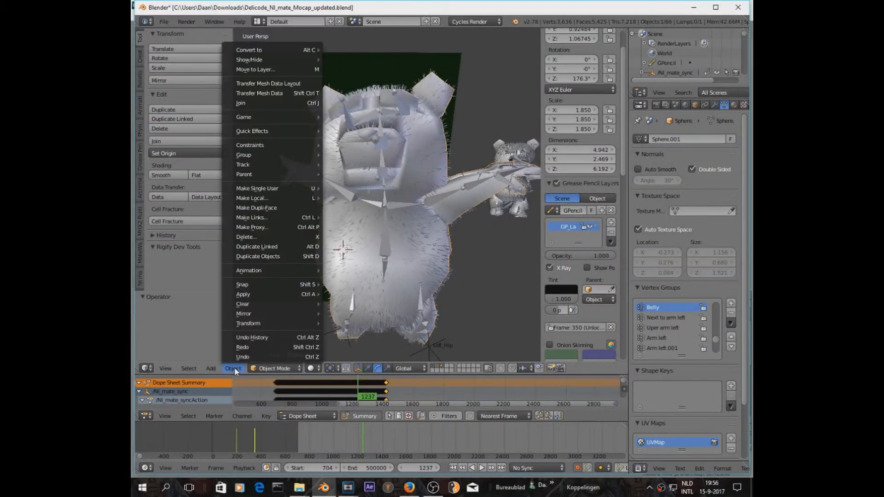
{"action": "mouse_move", "coordinate": [289, 132]}
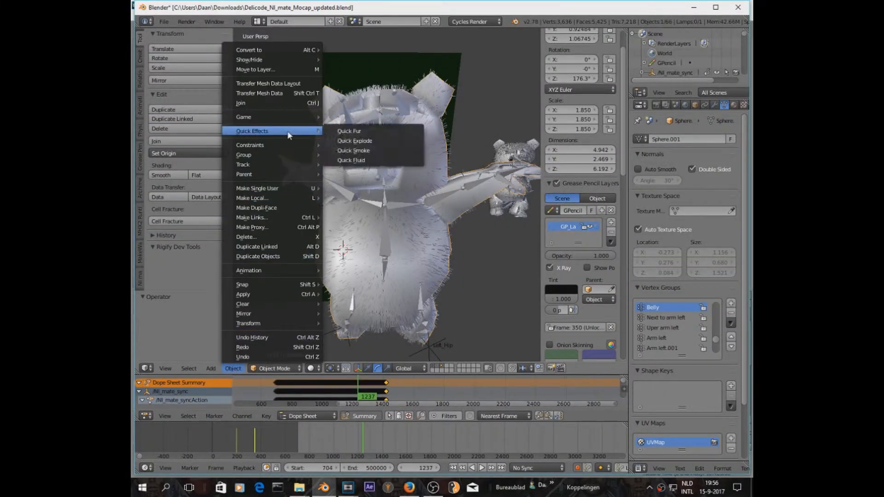
{"action": "left_click", "coordinate": [342, 132]}
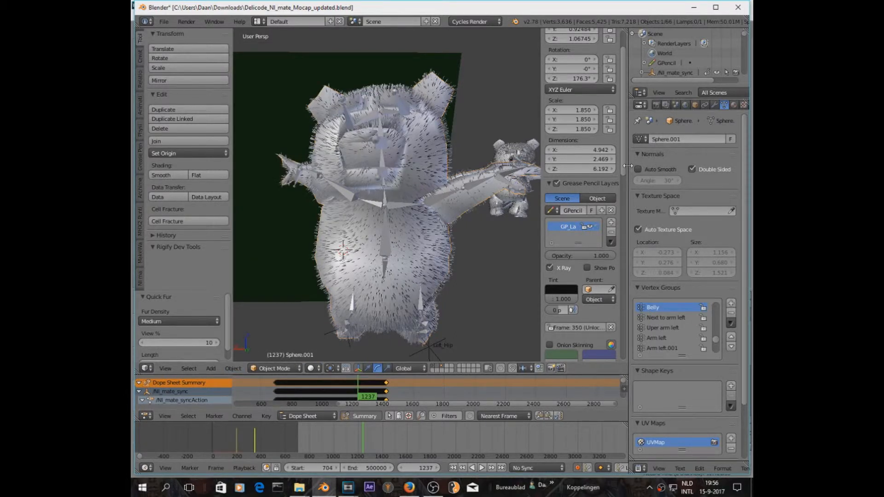
- Widen the properties area and show the particle settings of the bear's ParticleSystem 2
{"action": "left_click_drag", "start_coordinate": [627, 166], "coordinate": [552, 166]}
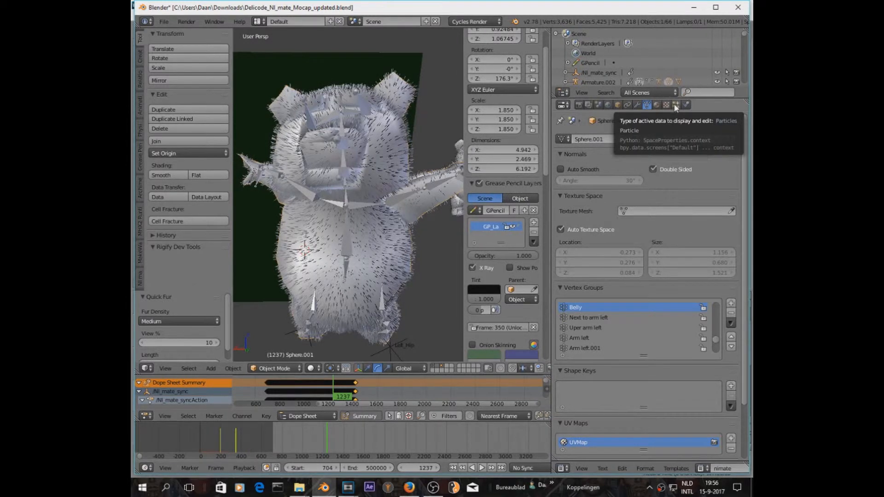
{"action": "left_click", "coordinate": [676, 105]}
{"action": "left_click", "coordinate": [593, 145]}
{"action": "left_click", "coordinate": [592, 154]}
{"action": "left_click", "coordinate": [598, 143]}
{"action": "left_click", "coordinate": [590, 154]}
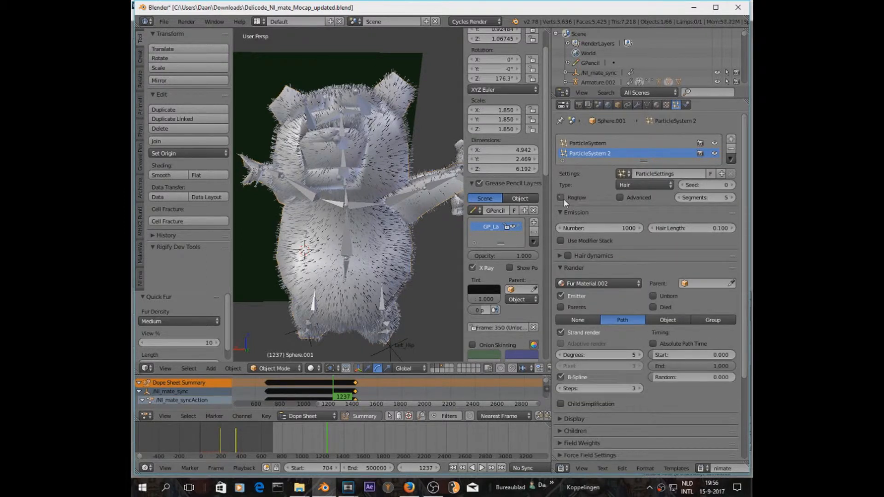
- Try a hair length of 0.630 on ParticleSystem 2 and remove that particle system from the bear
{"action": "left_click_drag", "start_coordinate": [679, 231], "coordinate": [721, 230]}
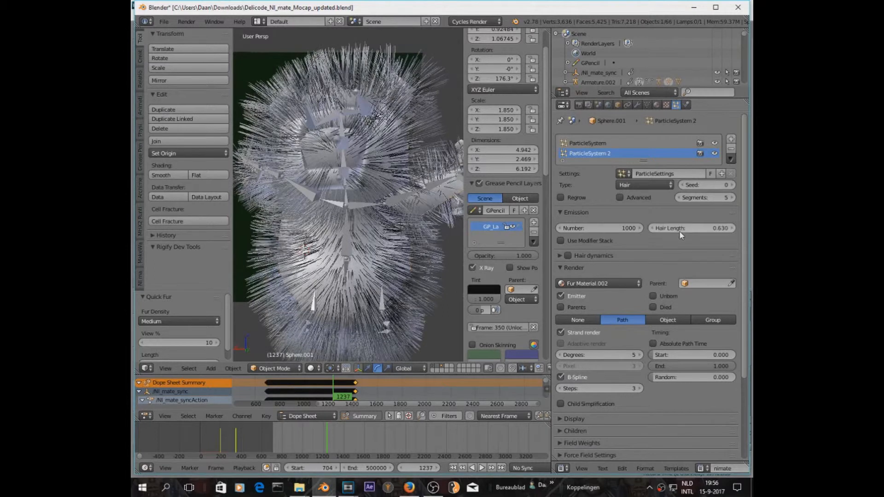
{"action": "left_click", "coordinate": [731, 149]}
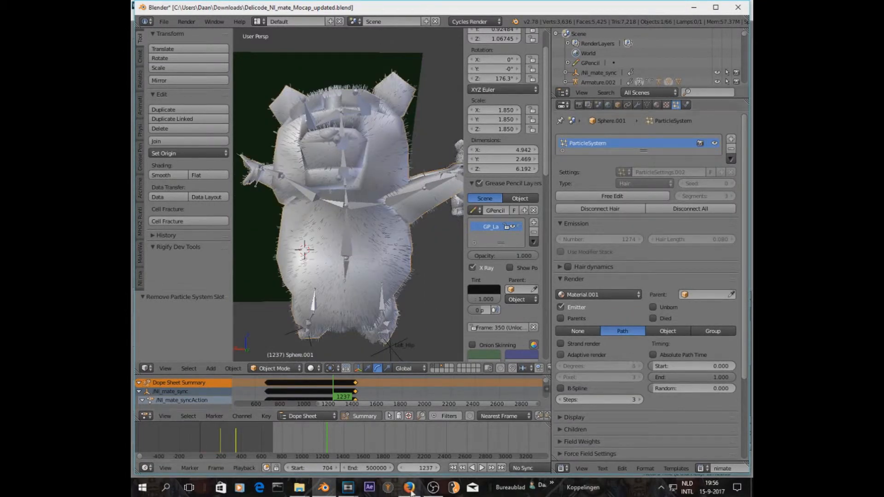
- Select the green plane behind the bear
{"action": "scroll", "coordinate": [350, 318], "scroll_direction": "down", "scroll_amount": 3}
{"action": "middle_click_drag", "start_coordinate": [333, 303], "coordinate": [451, 77]}
{"action": "middle_click_drag", "start_coordinate": [368, 228], "coordinate": [357, 245]}
{"action": "right_click", "coordinate": [387, 92]}
{"action": "middle_click_drag", "start_coordinate": [387, 93], "coordinate": [309, 221]}
{"action": "scroll", "coordinate": [340, 181], "scroll_direction": "up", "scroll_amount": 6}
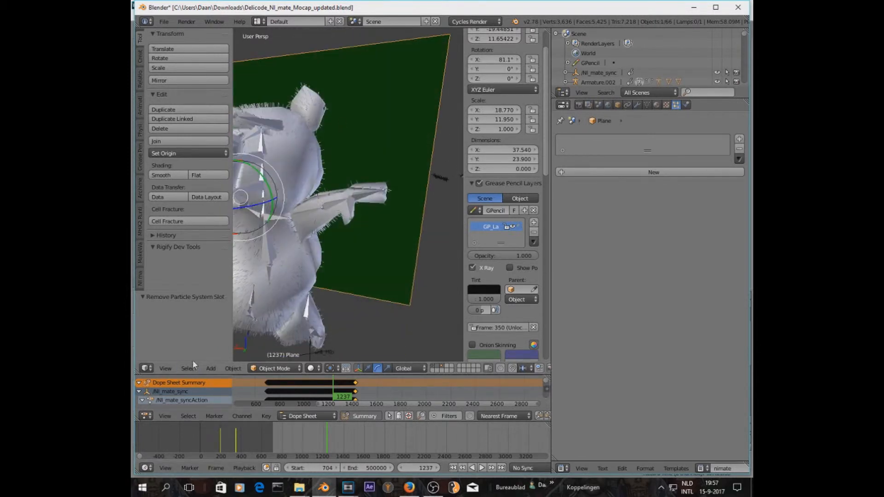
{"action": "left_click", "coordinate": [146, 367]}
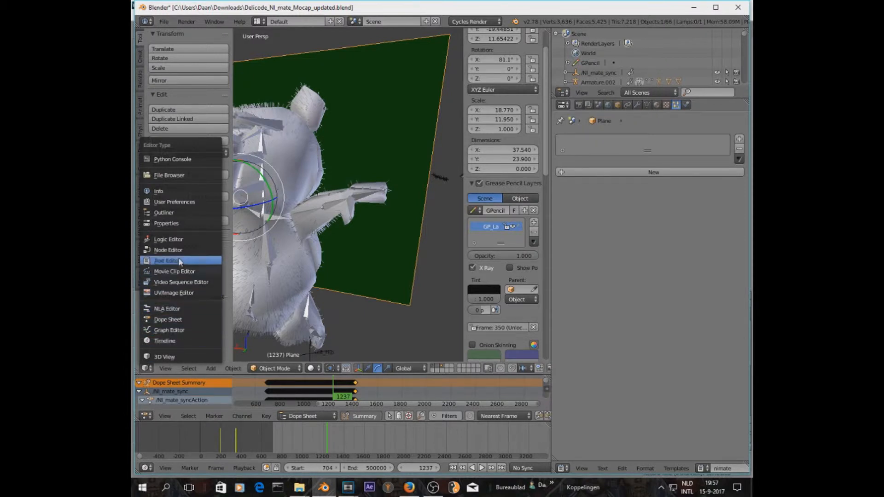
{"action": "scroll", "coordinate": [265, 250], "scroll_direction": "down", "scroll_amount": 6}
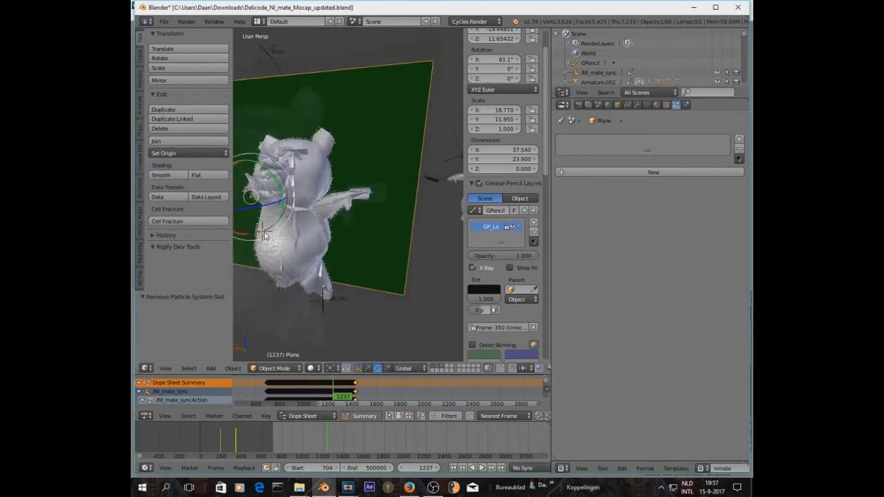
{"action": "middle_click_drag", "start_coordinate": [264, 248], "coordinate": [299, 242]}
{"action": "left_click", "coordinate": [165, 370]}
{"action": "left_click", "coordinate": [187, 336]}
{"action": "middle_click_drag", "start_coordinate": [303, 238], "coordinate": [326, 183]}
{"action": "middle_click_drag", "start_coordinate": [359, 235], "coordinate": [368, 271]}
{"action": "scroll", "coordinate": [392, 268], "scroll_direction": "up", "scroll_amount": 4}
- Scrub the animation to frame 1216
{"action": "mouse_move", "coordinate": [334, 390]}
{"action": "left_mouse_down"}
{"action": "mouse_move", "coordinate": [317, 392]}
{"action": "mouse_move", "coordinate": [332, 394]}
{"action": "left_mouse_up"}
{"action": "middle_click_drag", "start_coordinate": [419, 251], "coordinate": [411, 277]}
{"action": "mouse_move", "coordinate": [332, 392]}
{"action": "left_mouse_down"}
{"action": "mouse_move", "coordinate": [321, 394]}
{"action": "mouse_move", "coordinate": [333, 395]}
{"action": "left_mouse_up"}
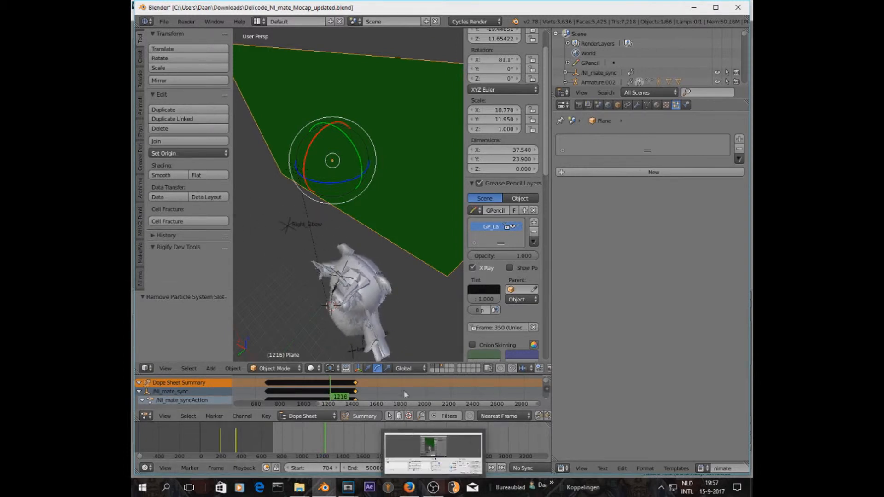
- Select the bear mesh standing in front of the green plane
{"action": "scroll", "coordinate": [387, 293], "scroll_direction": "down", "scroll_amount": 4}
{"action": "scroll", "coordinate": [412, 207], "scroll_direction": "up", "scroll_amount": 6}
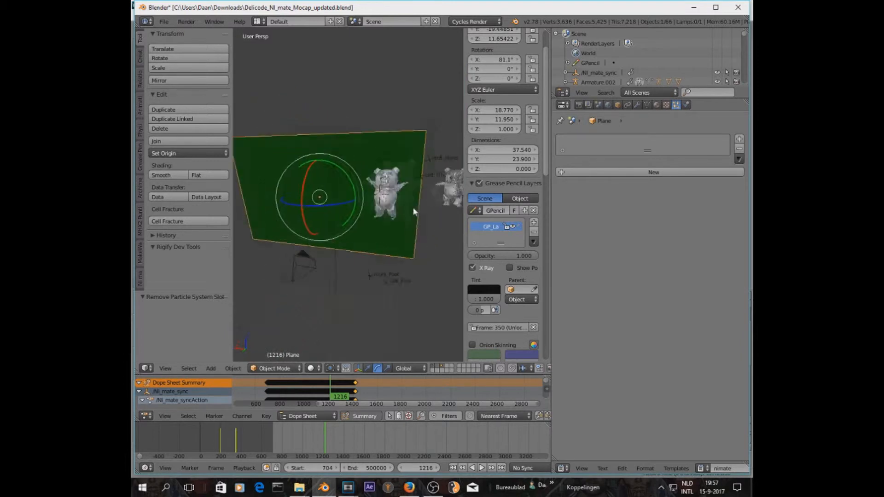
{"action": "middle_click_drag", "start_coordinate": [410, 209], "coordinate": [346, 229], "text": "shift"}
{"action": "scroll", "coordinate": [363, 226], "scroll_direction": "up", "scroll_amount": 4}
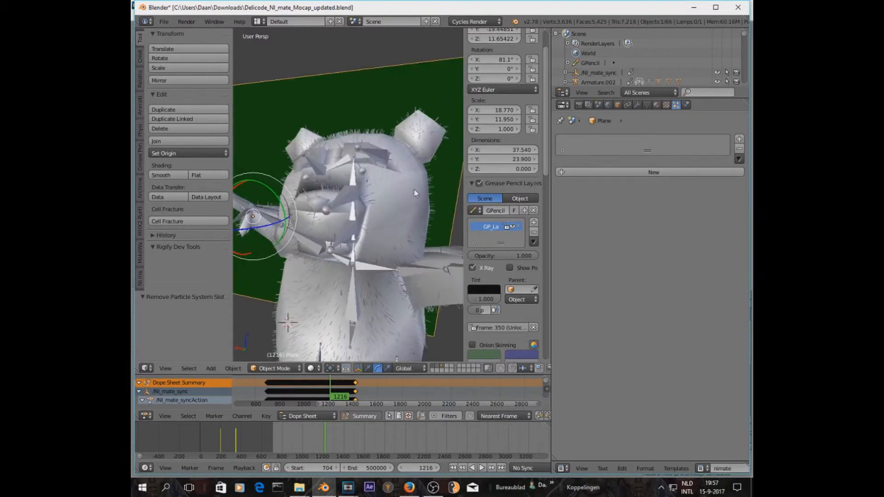
{"action": "right_click", "coordinate": [414, 194]}
{"action": "scroll", "coordinate": [417, 170], "scroll_direction": "down", "scroll_amount": 8}
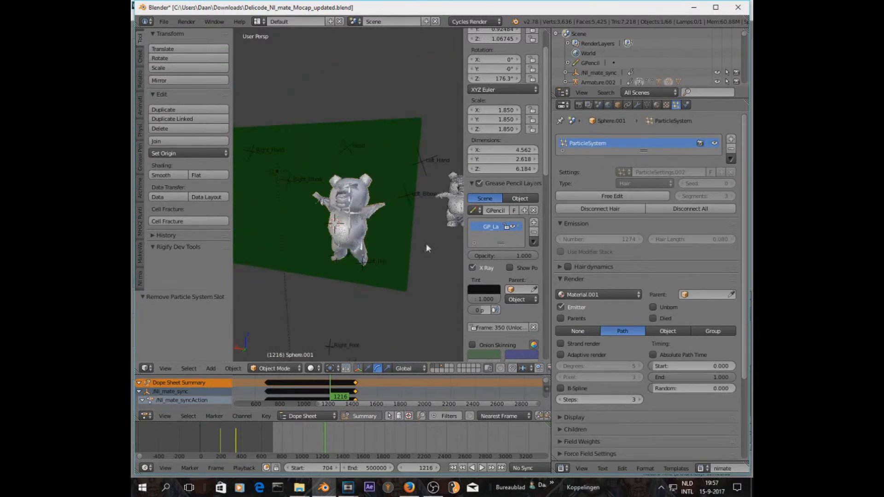
- Look through the bear's particle settings and the scene's render dimensions and output settings
{"action": "middle_click_drag", "start_coordinate": [426, 248], "coordinate": [405, 247]}
{"action": "scroll", "coordinate": [645, 264], "scroll_direction": "down", "scroll_amount": 6}
{"action": "scroll", "coordinate": [652, 251], "scroll_direction": "up", "scroll_amount": 5}
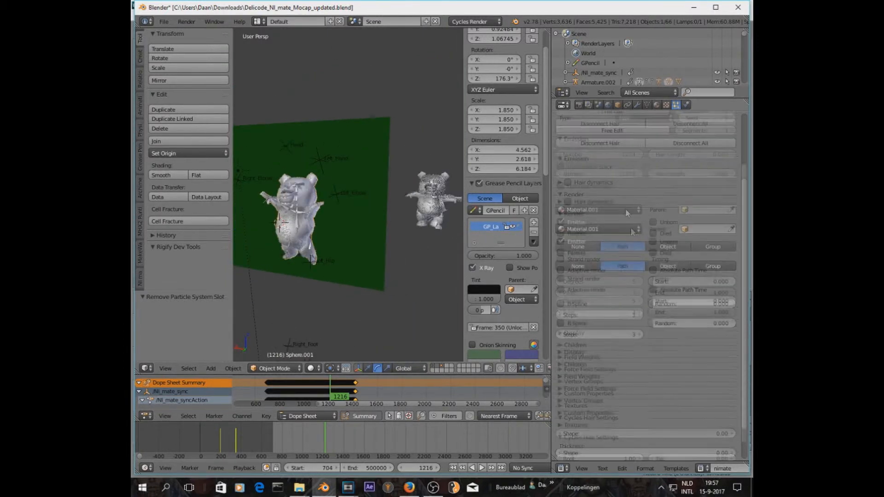
{"action": "left_click", "coordinate": [579, 105]}
{"action": "scroll", "coordinate": [655, 290], "scroll_direction": "down", "scroll_amount": 2}
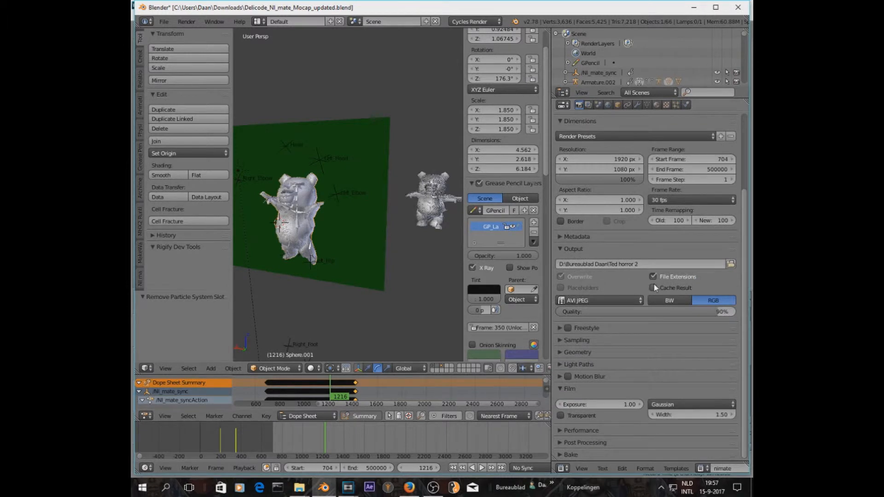
{"action": "scroll", "coordinate": [656, 288], "scroll_direction": "up", "scroll_amount": 5}
- Select the second bear beside the green plane and show its object properties
{"action": "middle_click_drag", "start_coordinate": [414, 285], "coordinate": [306, 293]}
{"action": "scroll", "coordinate": [305, 289], "scroll_direction": "up", "scroll_amount": 4}
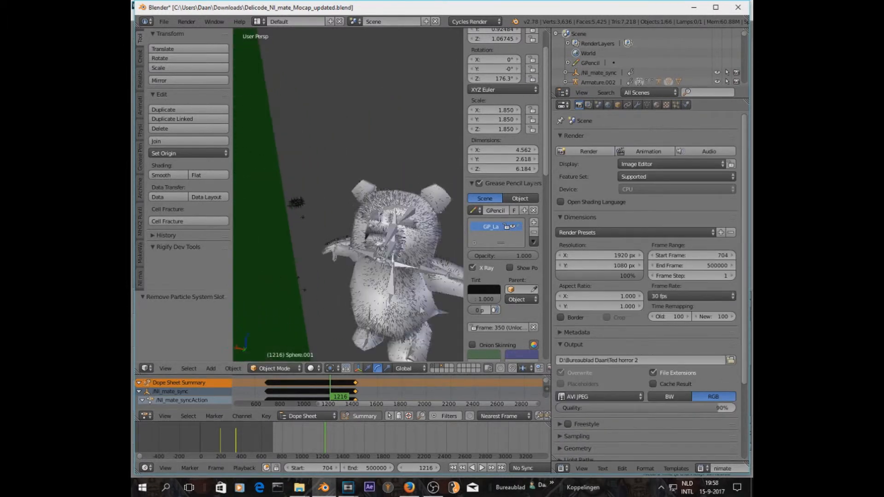
{"action": "right_click", "coordinate": [359, 279]}
{"action": "scroll", "coordinate": [623, 187], "scroll_direction": "down", "scroll_amount": 2}
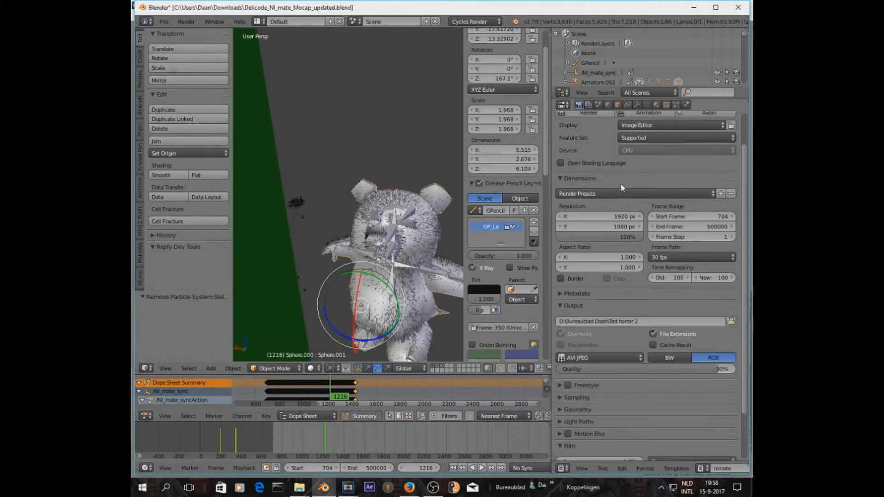
{"action": "left_click", "coordinate": [618, 105]}
{"action": "scroll", "coordinate": [672, 346], "scroll_direction": "down", "scroll_amount": 6}
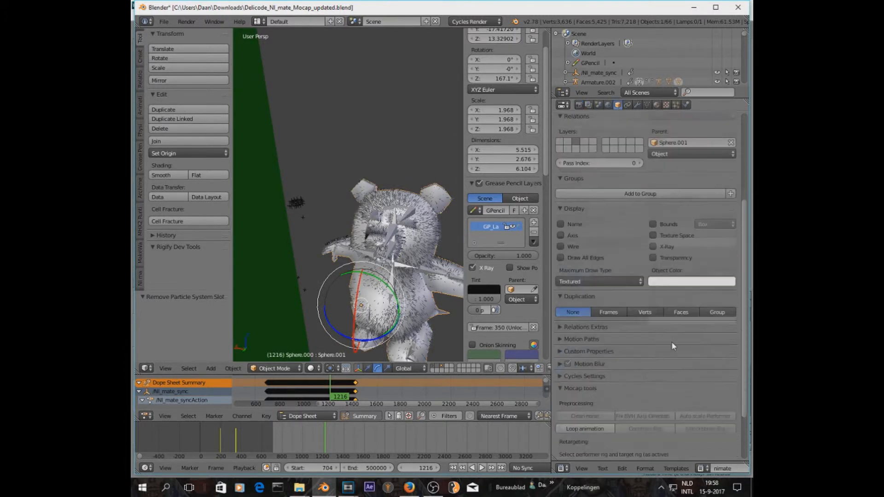
- Show the bear's mesh data and test its shape keys, including Chin Lower Raise and Lips Funnel
{"action": "left_click", "coordinate": [607, 105]}
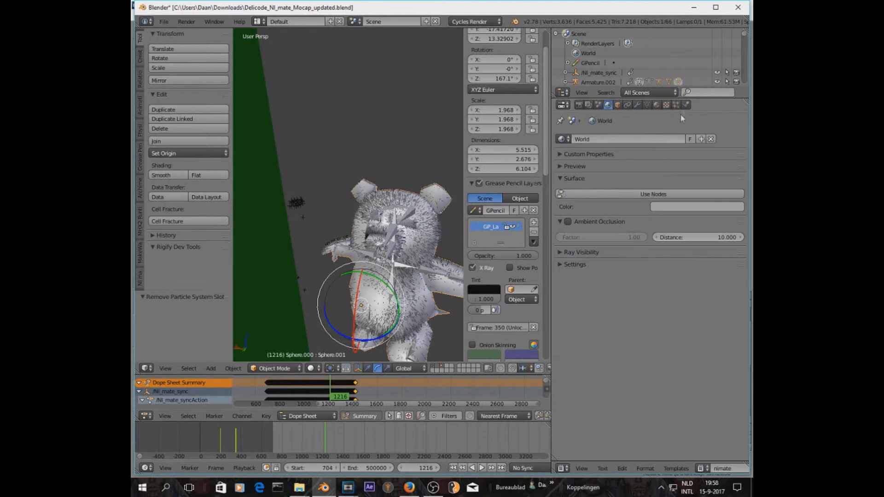
{"action": "left_click", "coordinate": [638, 105]}
{"action": "left_click", "coordinate": [647, 105]}
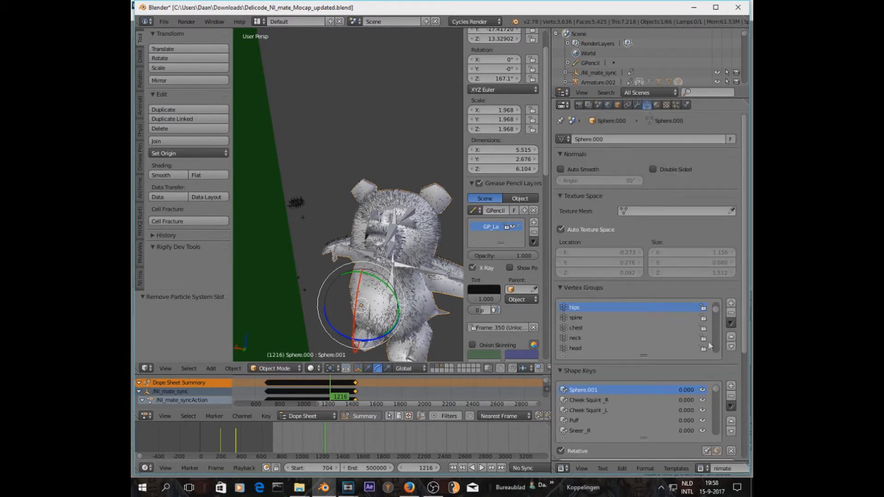
{"action": "mouse_move", "coordinate": [683, 392]}
{"action": "left_mouse_down"}
{"action": "mouse_move", "coordinate": [709, 392]}
{"action": "mouse_move", "coordinate": [684, 392]}
{"action": "left_mouse_up"}
{"action": "scroll", "coordinate": [663, 415], "scroll_direction": "down", "scroll_amount": 3}
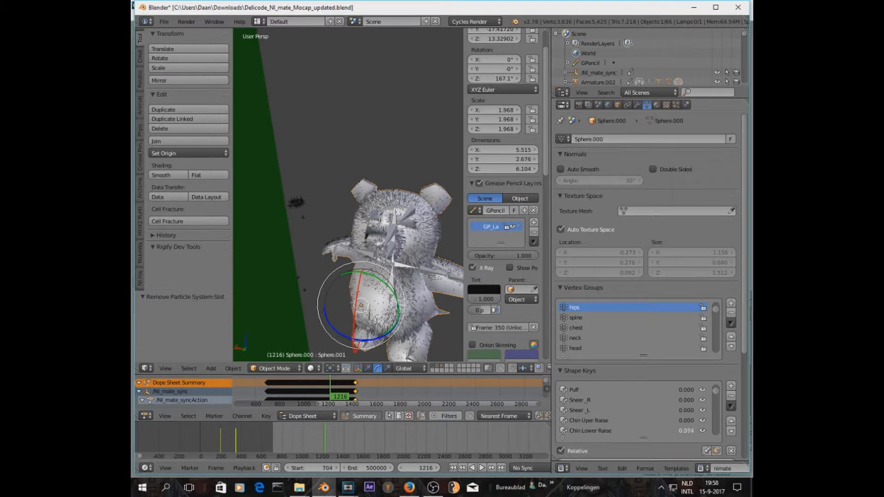
{"action": "mouse_move", "coordinate": [686, 422]}
{"action": "left_mouse_down"}
{"action": "mouse_move", "coordinate": [725, 422]}
{"action": "mouse_move", "coordinate": [666, 423]}
{"action": "mouse_move", "coordinate": [707, 421]}
{"action": "mouse_move", "coordinate": [681, 421]}
{"action": "mouse_move", "coordinate": [714, 432]}
{"action": "mouse_move", "coordinate": [681, 431]}
{"action": "left_mouse_up"}
{"action": "scroll", "coordinate": [656, 420], "scroll_direction": "down", "scroll_amount": 3}
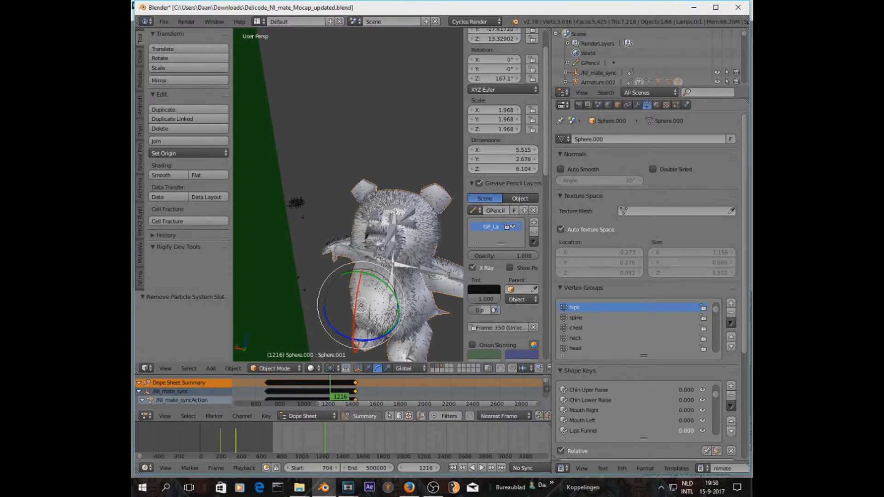
{"action": "mouse_move", "coordinate": [686, 432]}
{"action": "left_mouse_down"}
{"action": "mouse_move", "coordinate": [722, 431]}
{"action": "mouse_move", "coordinate": [686, 431]}
{"action": "left_mouse_up"}
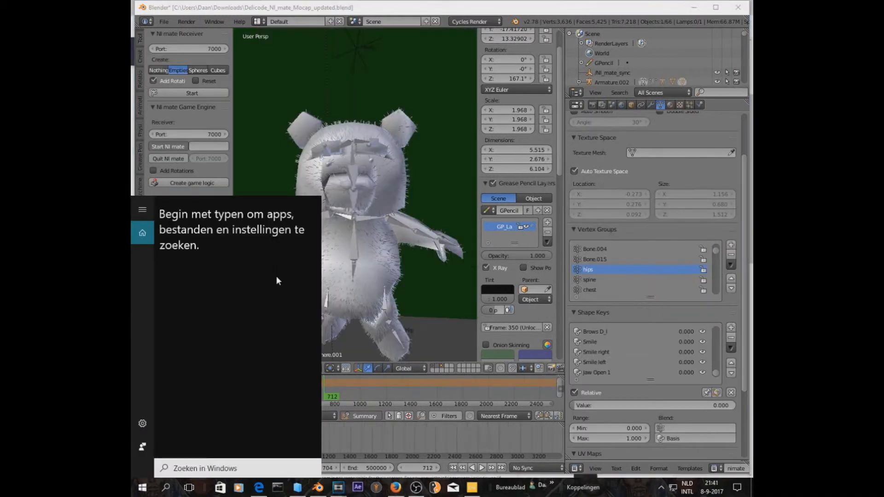
{"action": "type", "text": "NI"}
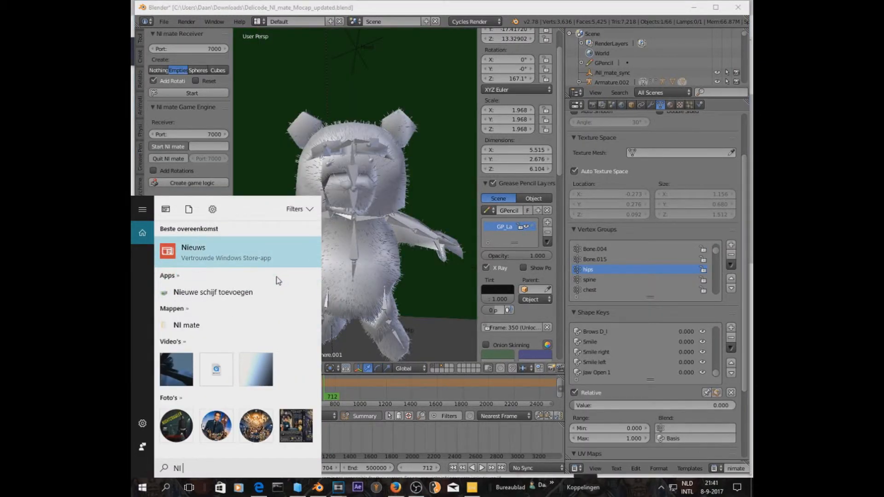
{"action": "left_click", "coordinate": [212, 325]}
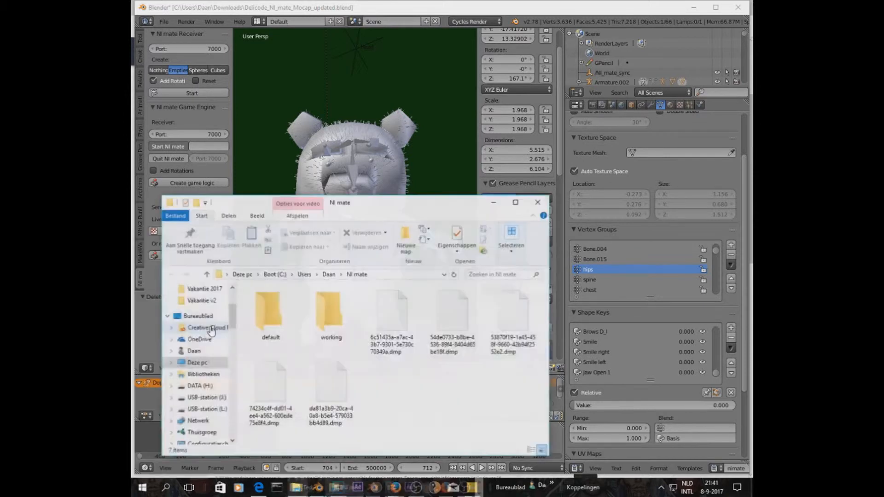
{"action": "double_click", "coordinate": [274, 327]}
{"action": "left_click", "coordinate": [171, 275]}
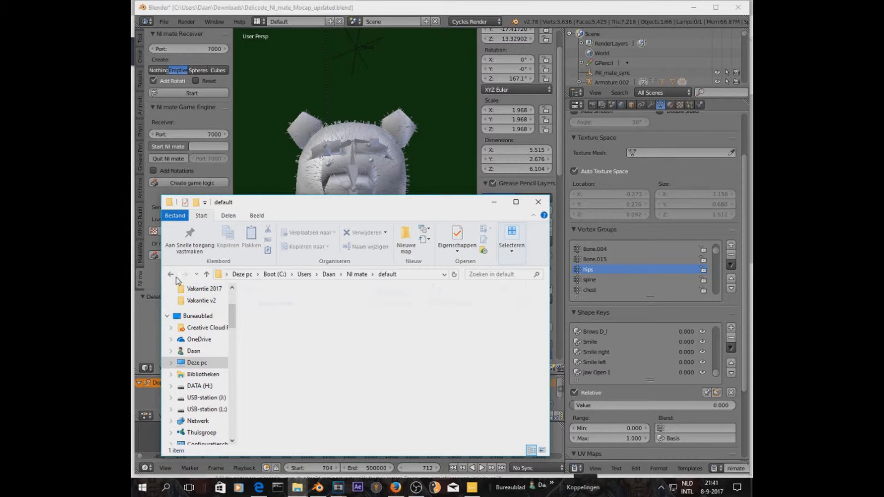
- Launch Delicode NI mate, start the free version and restore the previously used project
{"action": "type", "text": "d"}
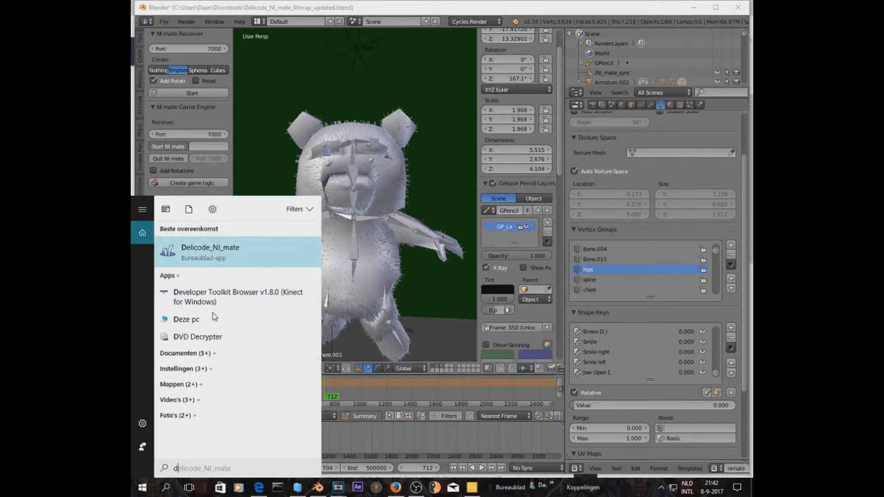
{"action": "left_click", "coordinate": [225, 254]}
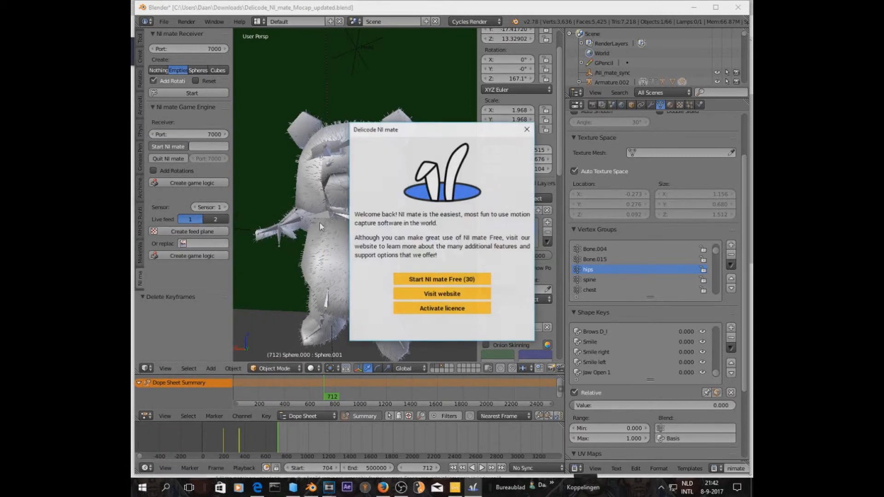
{"action": "left_click", "coordinate": [462, 280]}
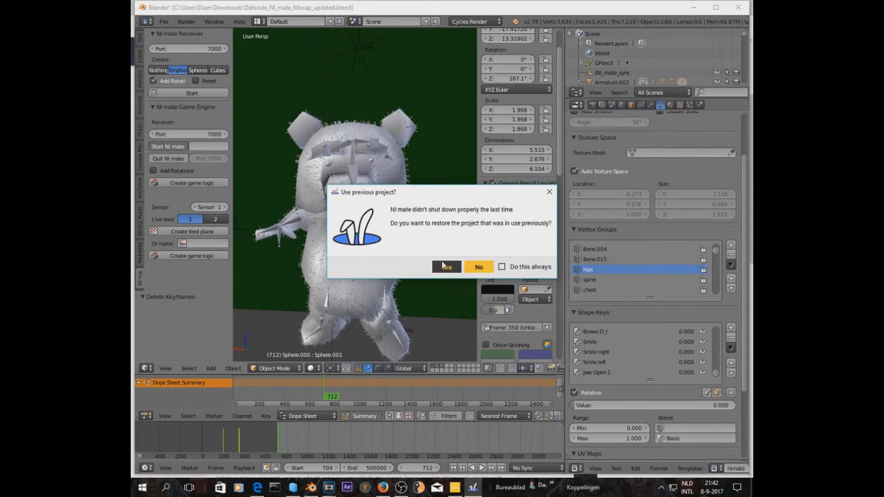
{"action": "left_click", "coordinate": [461, 266]}
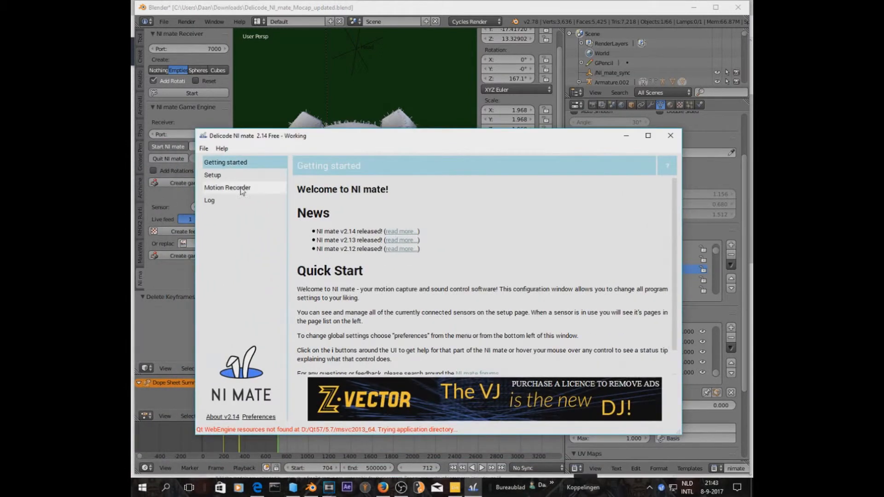
- Look through NI mate's Setup, Motion Recorder and Log pages
{"action": "left_click", "coordinate": [226, 177]}
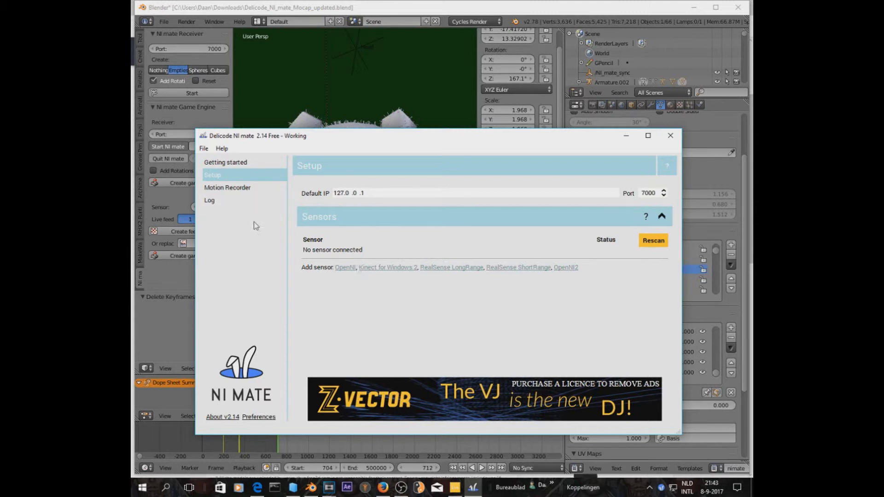
{"action": "left_click", "coordinate": [252, 189]}
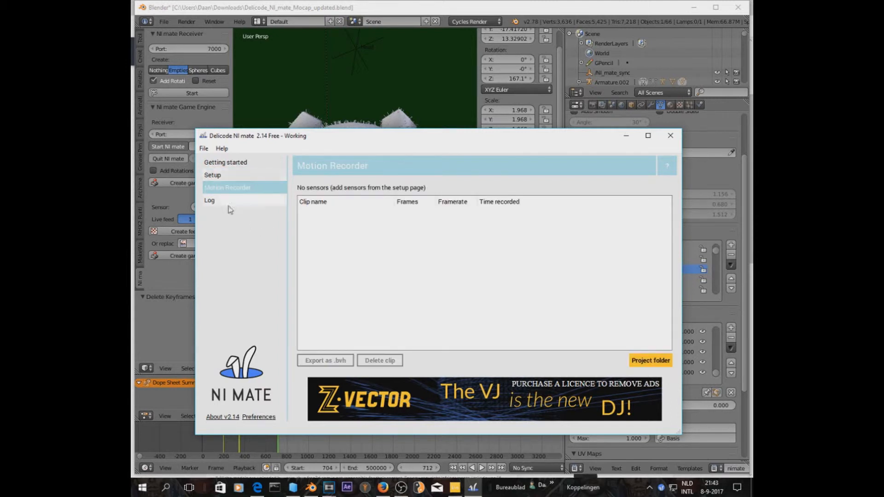
{"action": "left_click", "coordinate": [227, 201]}
{"action": "left_click", "coordinate": [238, 179]}
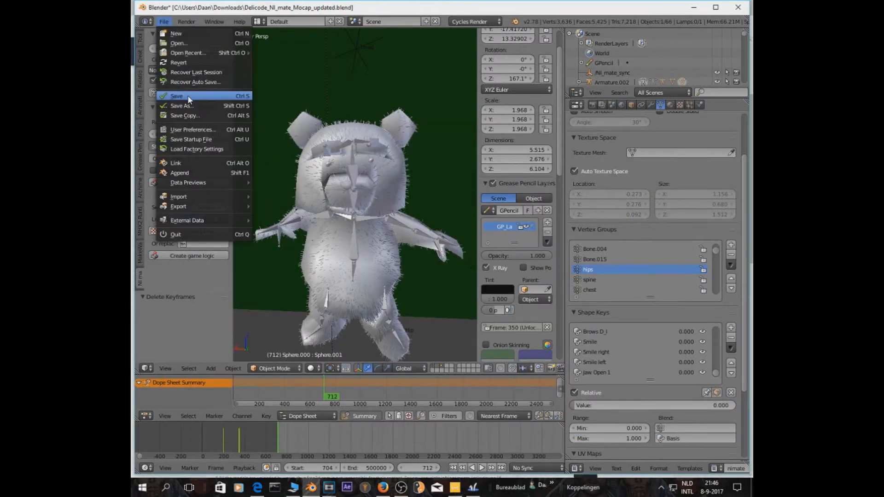
- Switch to Blender and save the bear scene under its existing file name
{"action": "left_click", "coordinate": [187, 95]}
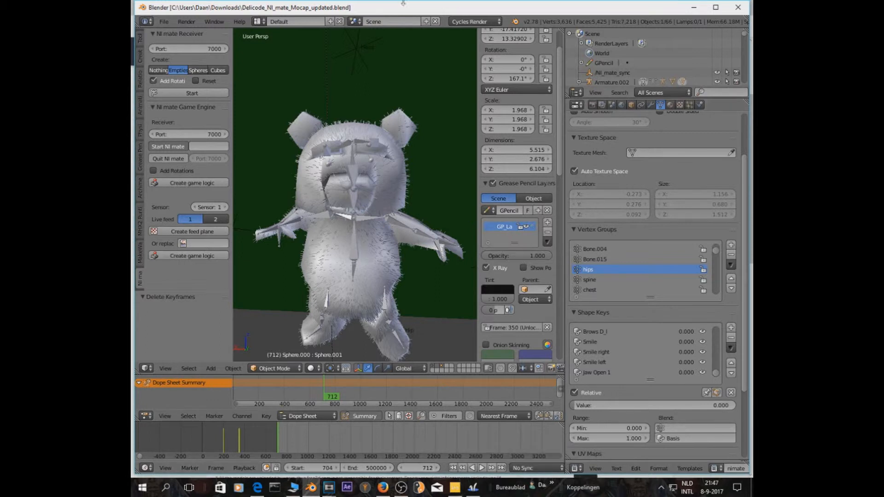
{"action": "left_click", "coordinate": [165, 22]}
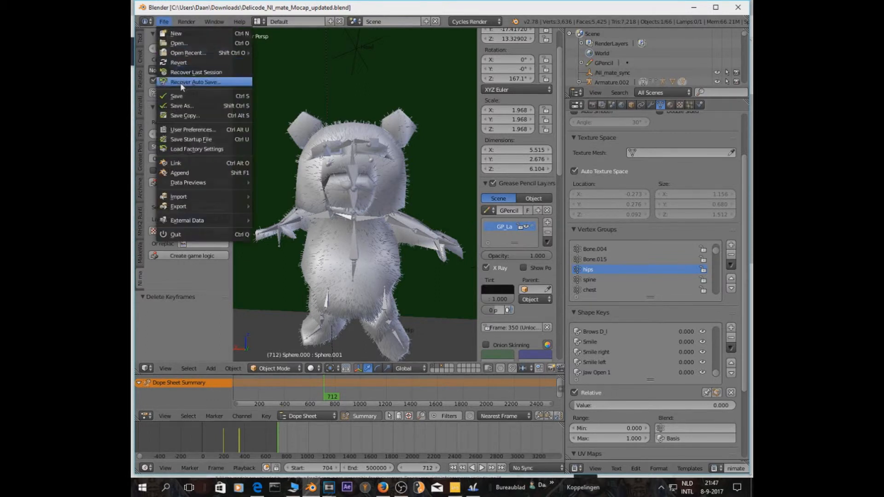
{"action": "left_click", "coordinate": [186, 99]}
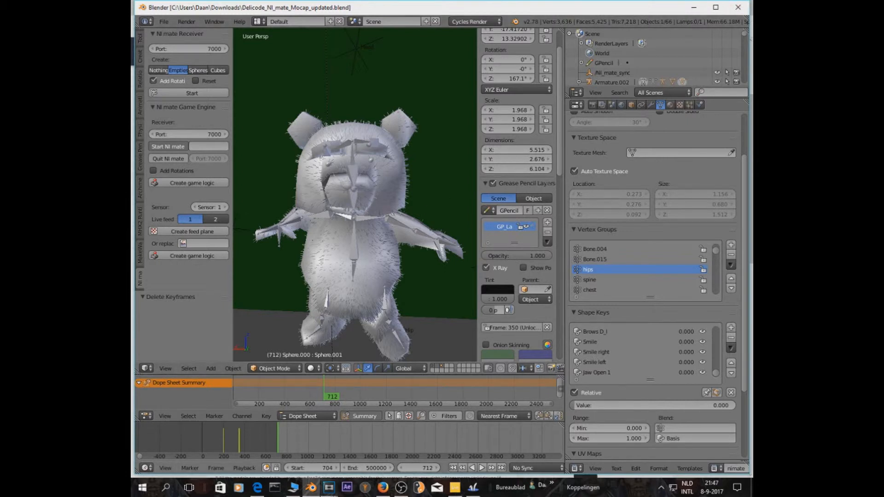
- Switch to NI mate and review the connected sensor, the Motion Recorder clips and the OpenNI 1 live view
{"action": "mouse_move", "coordinate": [328, 487]}
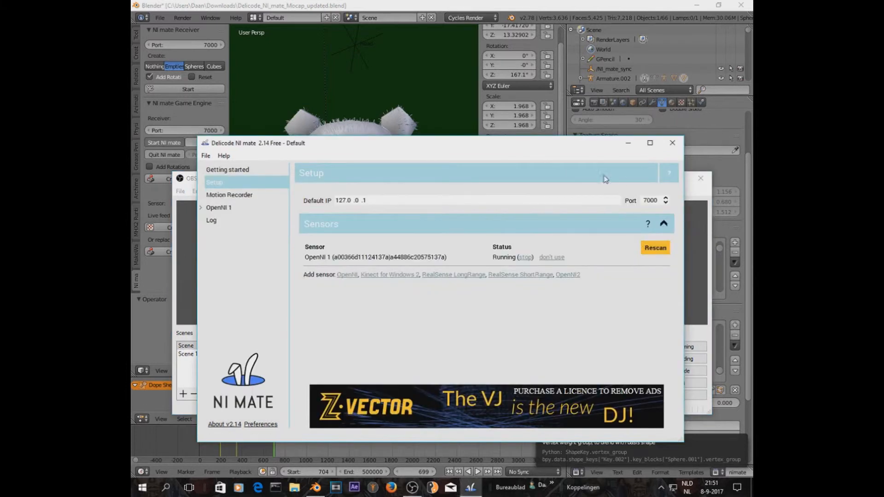
{"action": "left_click_drag", "start_coordinate": [548, 151], "coordinate": [578, 136]}
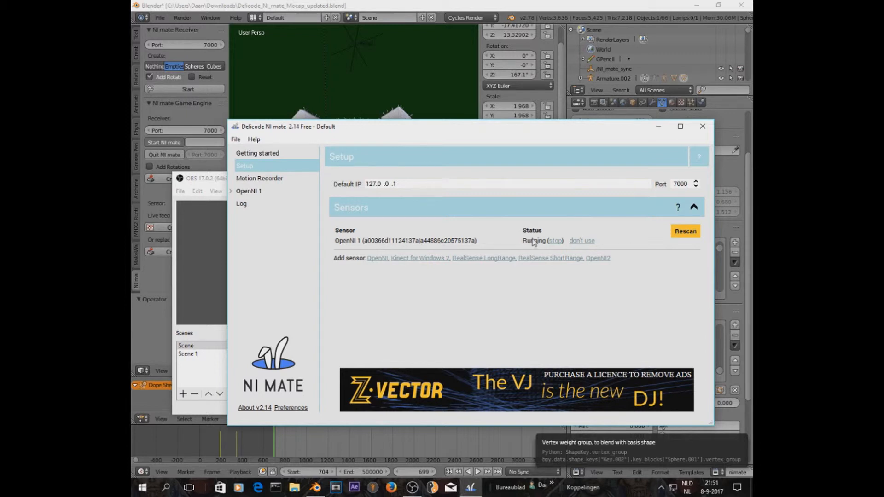
{"action": "left_click", "coordinate": [295, 180]}
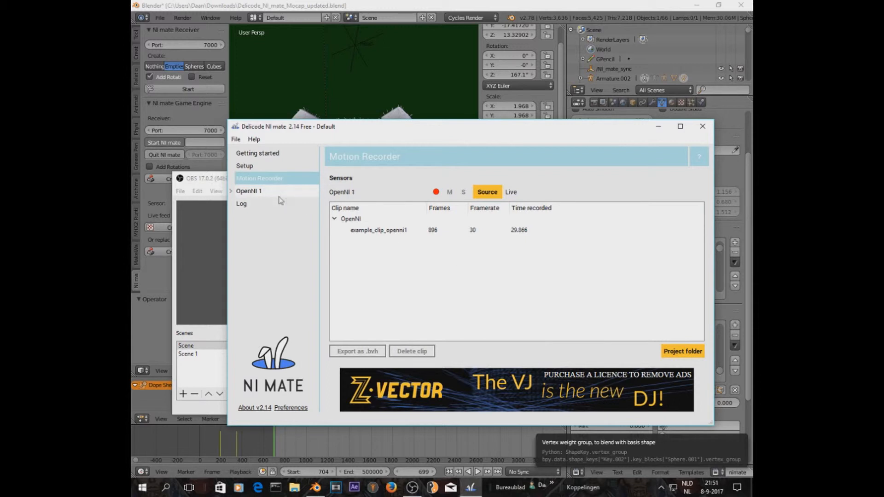
{"action": "left_click", "coordinate": [279, 192]}
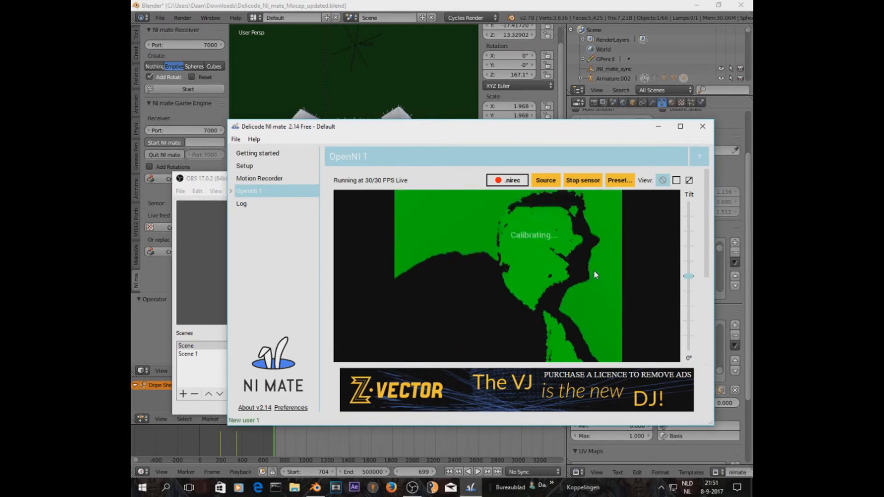
- Set the first output of the OpenNI 1 sensor to RGB
{"action": "scroll", "coordinate": [579, 234], "scroll_direction": "down", "scroll_amount": 3}
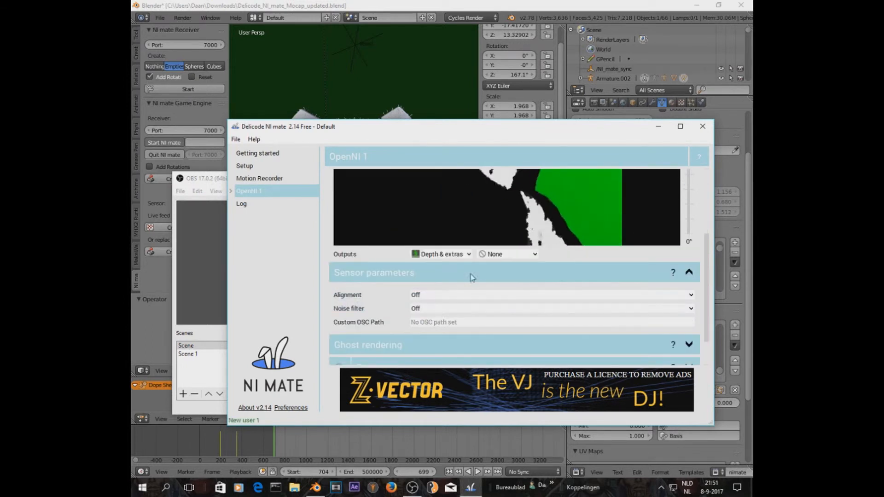
{"action": "left_click", "coordinate": [468, 257]}
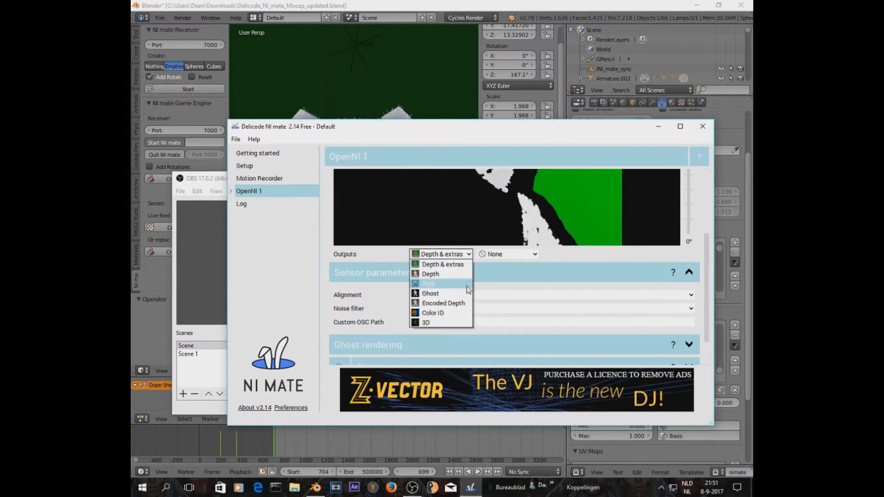
{"action": "left_click", "coordinate": [428, 284]}
{"action": "scroll", "coordinate": [598, 292], "scroll_direction": "up", "scroll_amount": 3}
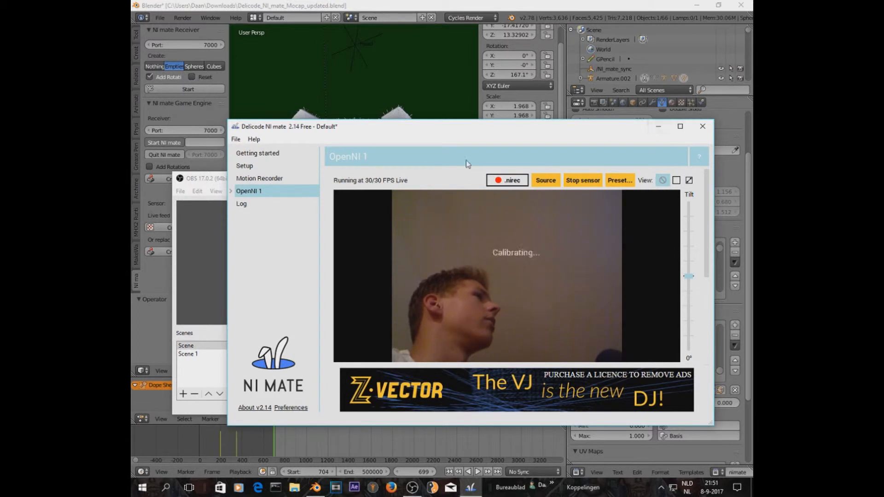
- Start a .nirec recording of the OpenNI 1 sensor, keep NI mate running and minimise its window
{"action": "left_click", "coordinate": [512, 181]}
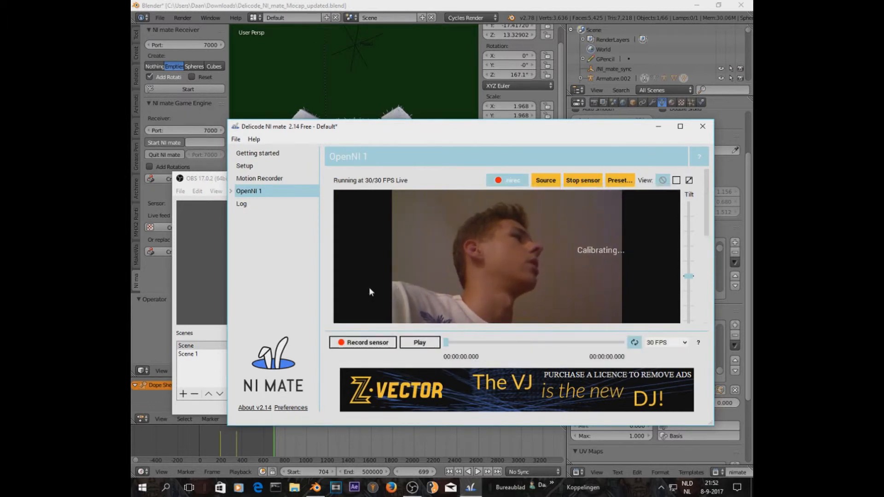
{"action": "left_click", "coordinate": [363, 344]}
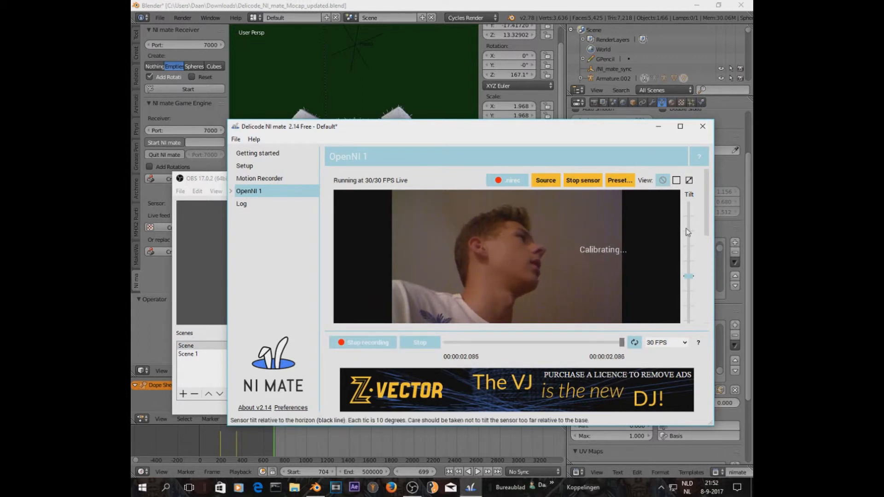
{"action": "left_click", "coordinate": [704, 126]}
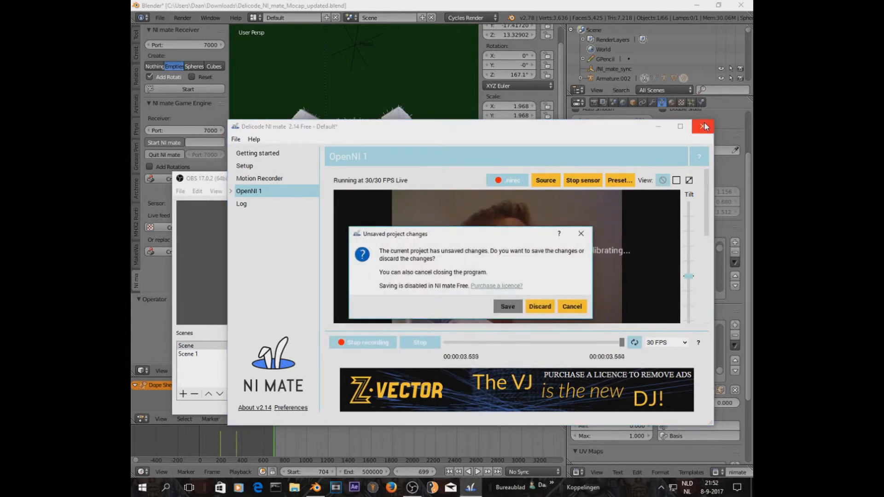
{"action": "left_click", "coordinate": [581, 234]}
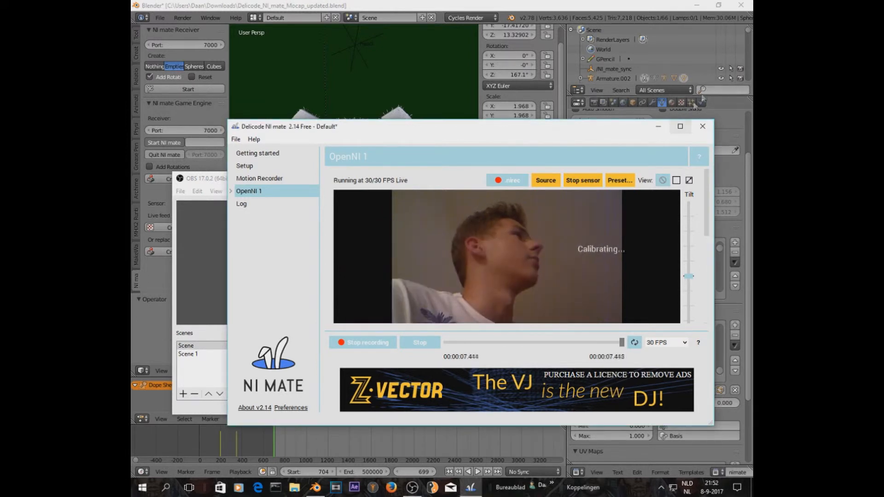
{"action": "left_click", "coordinate": [658, 126]}
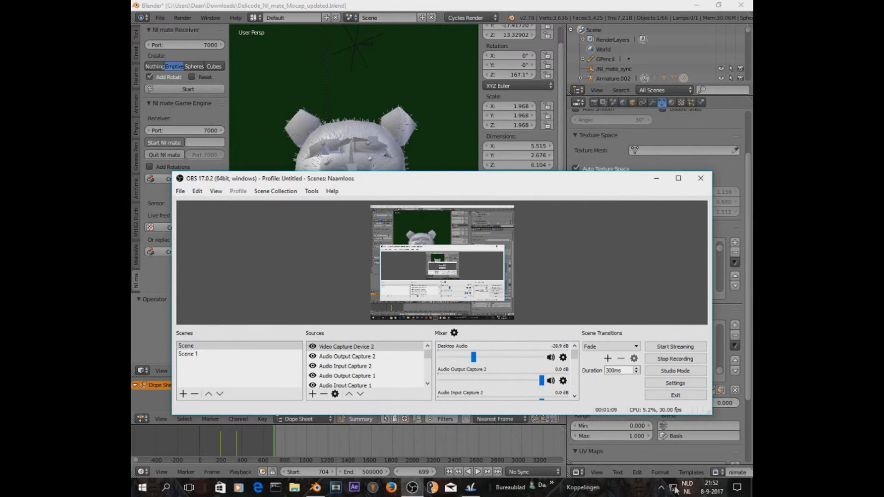
- Toggle the Skeleton tracking feature of the OpenNI 1 sensor while NI mate runs in the background
{"action": "left_click", "coordinate": [661, 487]}
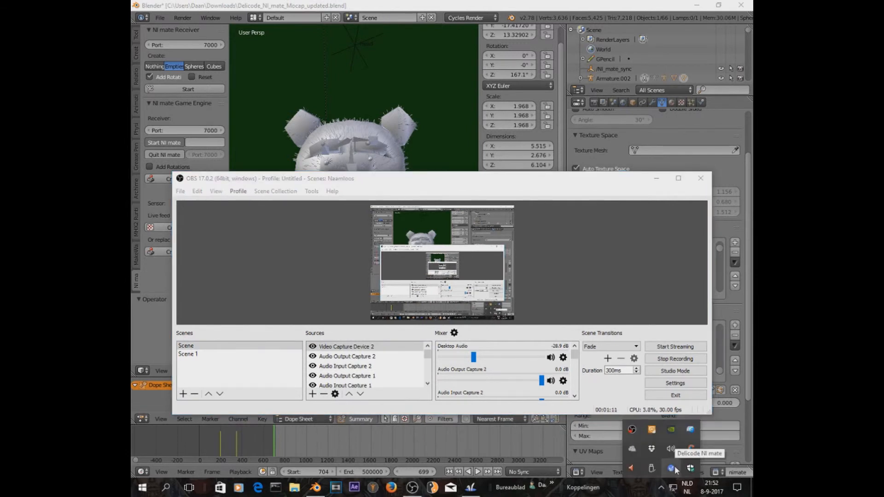
{"action": "right_click", "coordinate": [675, 470]}
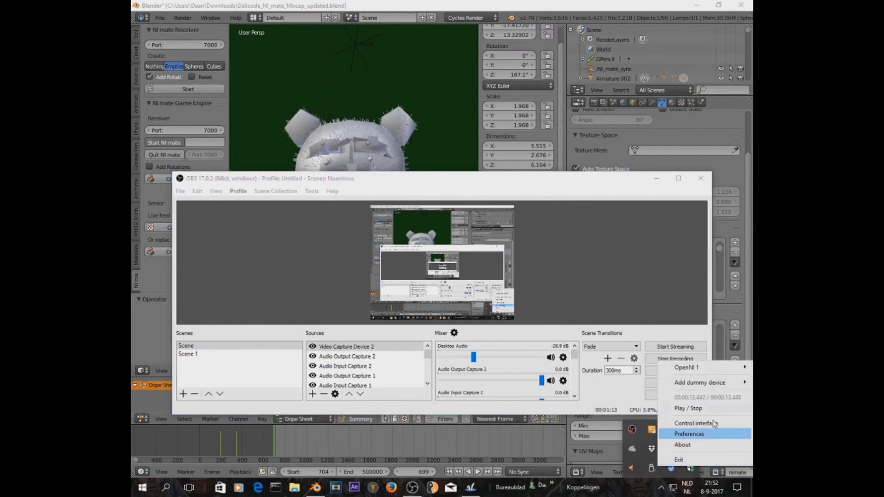
{"action": "mouse_move", "coordinate": [732, 372]}
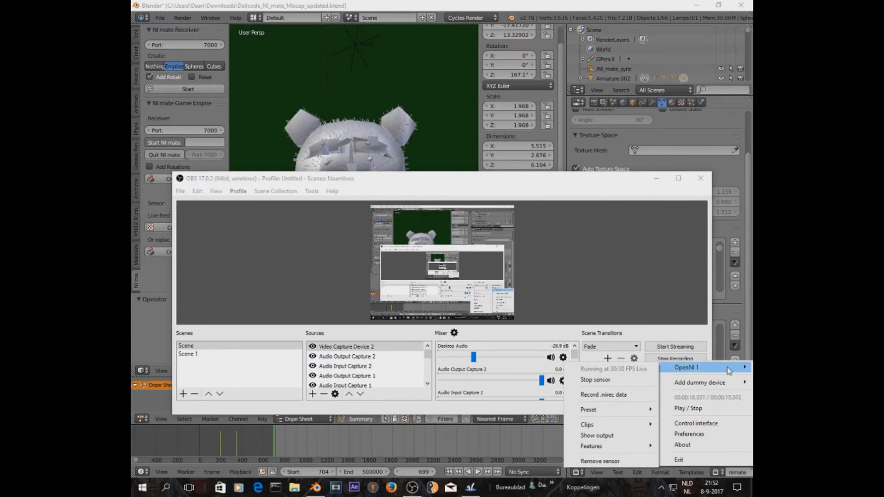
{"action": "mouse_move", "coordinate": [611, 448]}
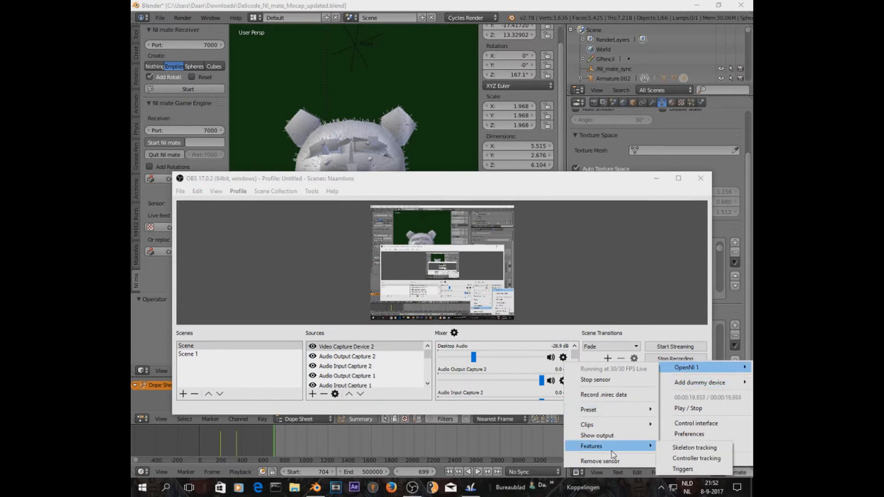
{"action": "left_click", "coordinate": [698, 447]}
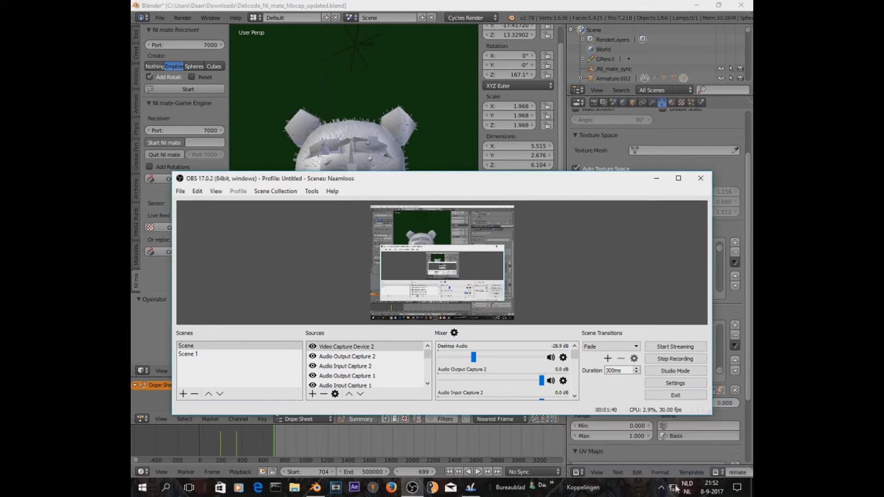
- Return to Blender and examine the bear scene through the active camera and from a wider perspective
{"action": "left_click", "coordinate": [495, 5]}
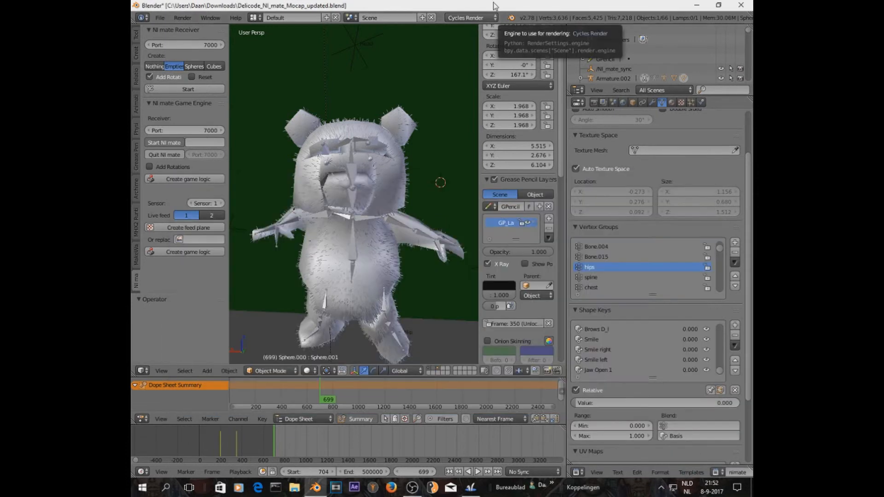
{"action": "scroll", "coordinate": [348, 280], "scroll_direction": "down", "scroll_amount": 5}
{"action": "scroll", "coordinate": [392, 283], "scroll_direction": "up", "scroll_amount": 1}
{"action": "left_click", "coordinate": [160, 371]}
{"action": "left_click", "coordinate": [189, 335]}
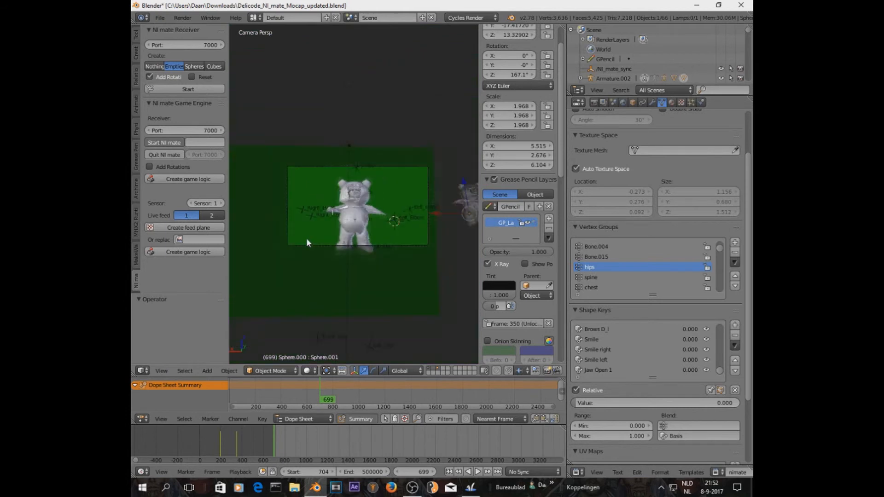
{"action": "scroll", "coordinate": [307, 240], "scroll_direction": "down", "scroll_amount": 5}
{"action": "middle_click_drag", "start_coordinate": [329, 241], "coordinate": [342, 229]}
{"action": "scroll", "coordinate": [331, 245], "scroll_direction": "down", "scroll_amount": 4}
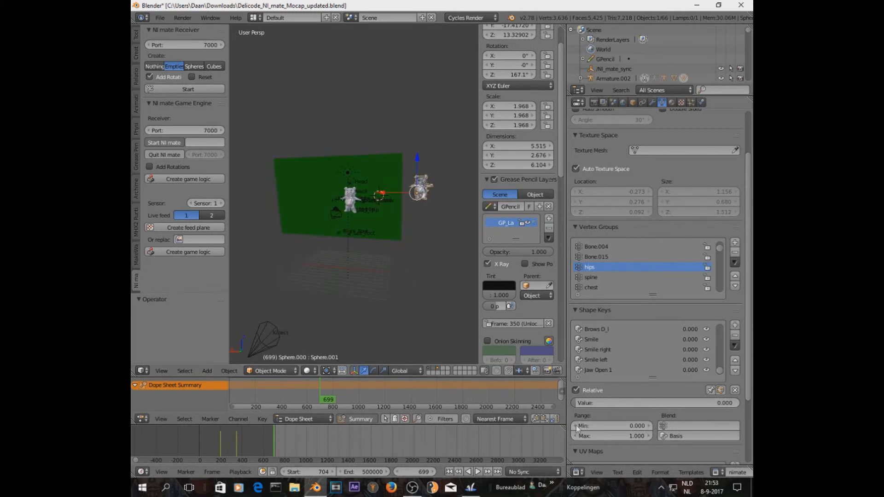
- Check the OpenNI 1 live feed in NI mate and start the NI mate Receiver in Blender
{"action": "left_click", "coordinate": [470, 487]}
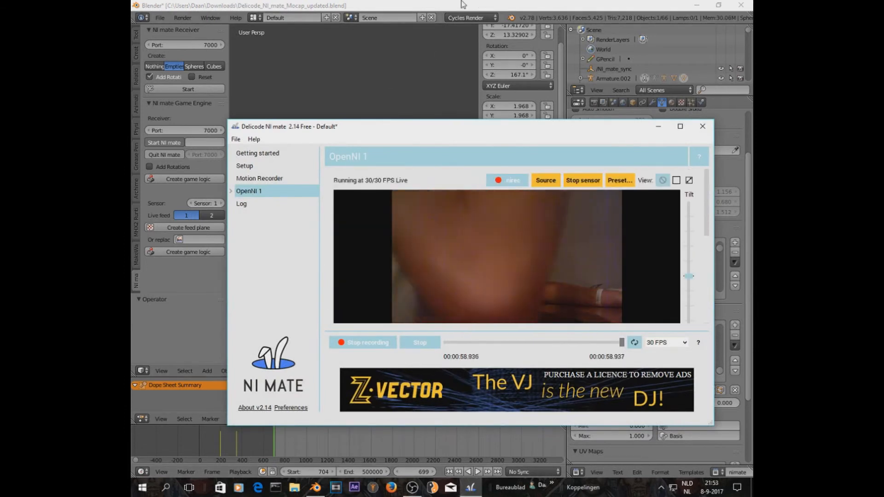
{"action": "left_click", "coordinate": [476, 5]}
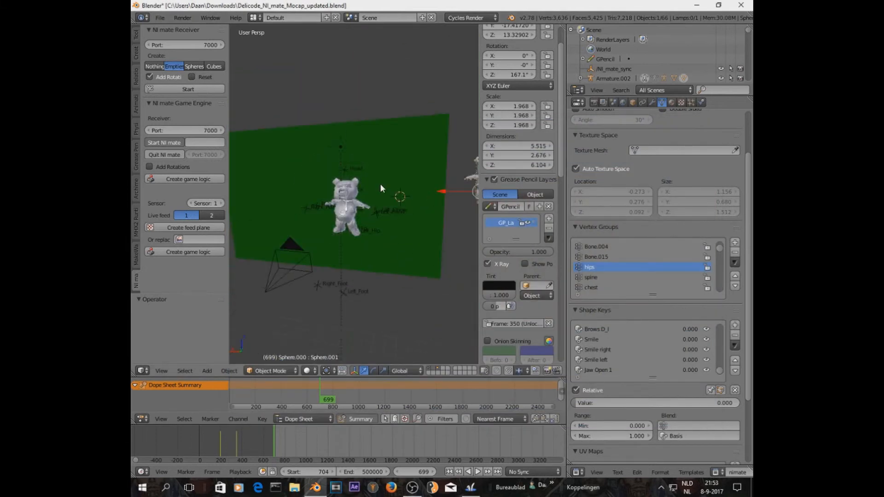
{"action": "scroll", "coordinate": [380, 185], "scroll_direction": "up", "scroll_amount": 8}
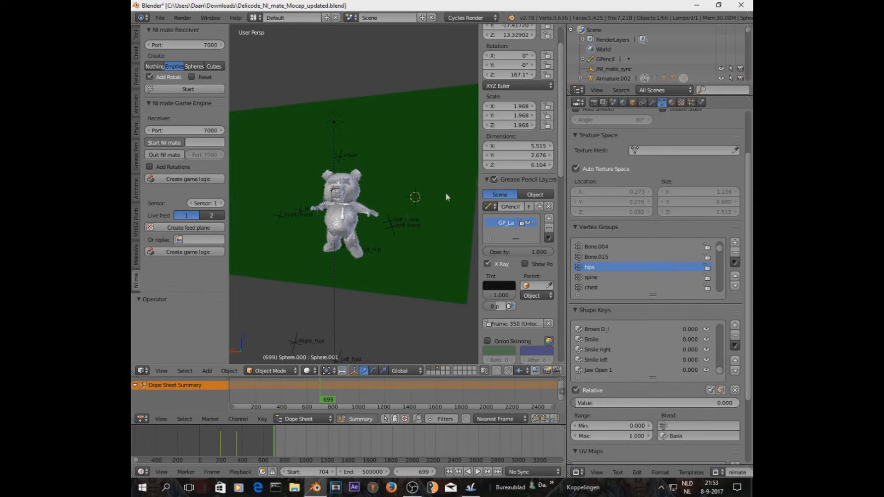
{"action": "scroll", "coordinate": [446, 195], "scroll_direction": "down", "scroll_amount": 6}
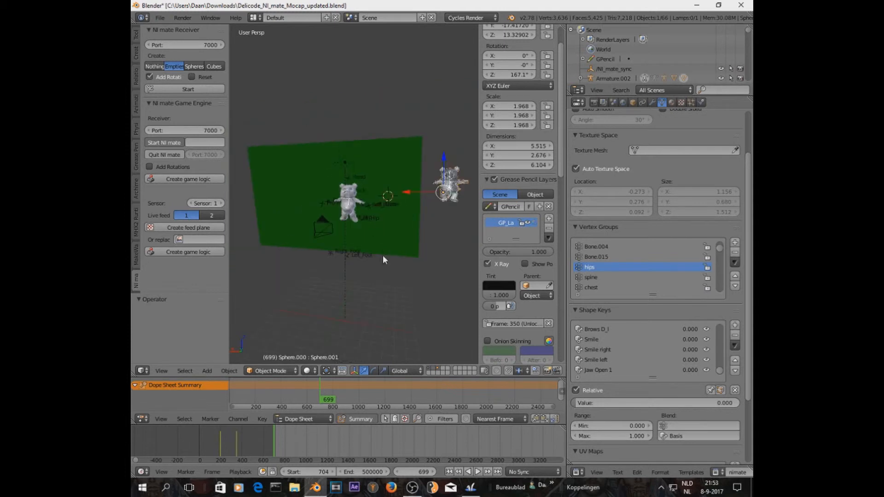
{"action": "left_click", "coordinate": [474, 487]}
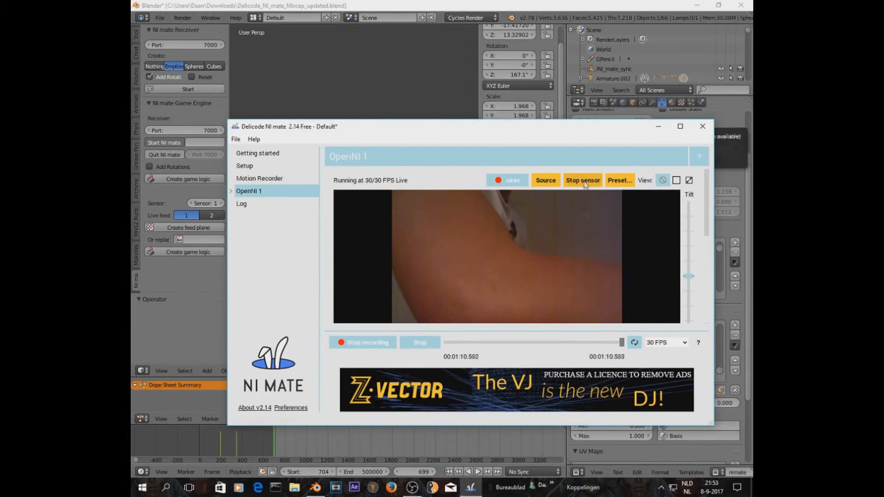
{"action": "left_click", "coordinate": [590, 9]}
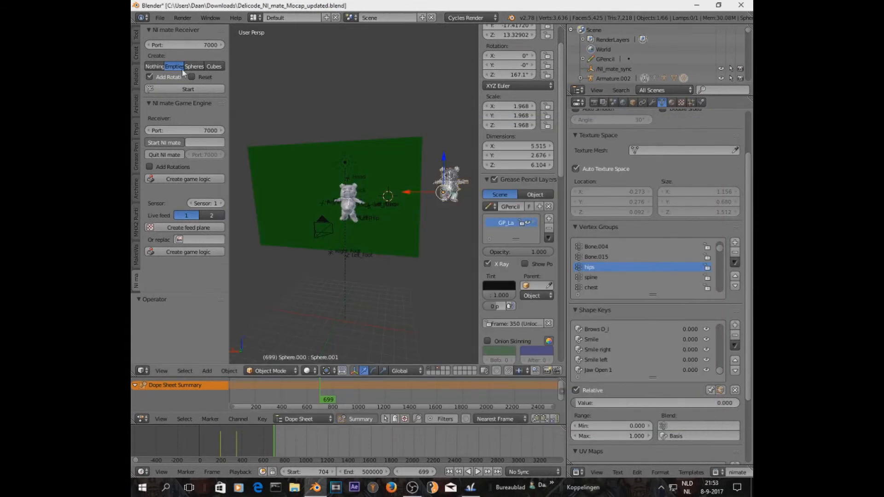
{"action": "left_click", "coordinate": [183, 89]}
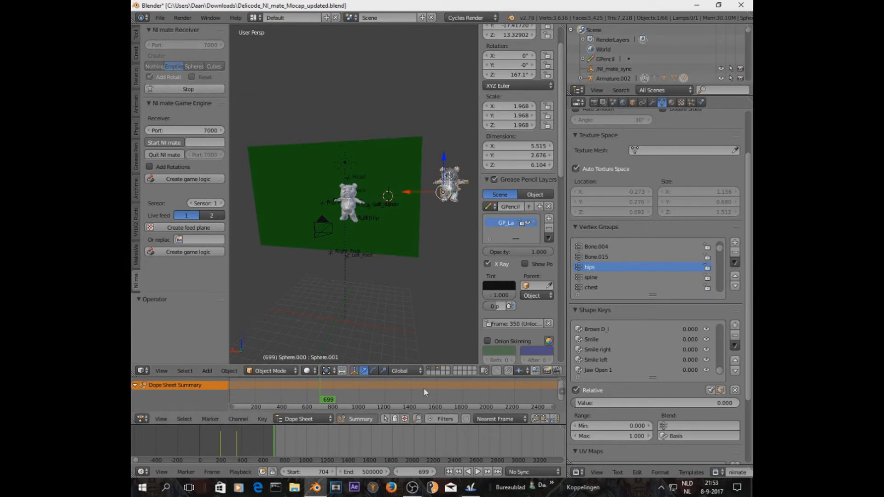
- Widen the 3D view and timeline area, play the animation to record the incoming motion, and check NI mate's live feed
{"action": "scroll", "coordinate": [408, 295], "scroll_direction": "up", "scroll_amount": 6}
{"action": "scroll", "coordinate": [408, 295], "scroll_direction": "down", "scroll_amount": 3}
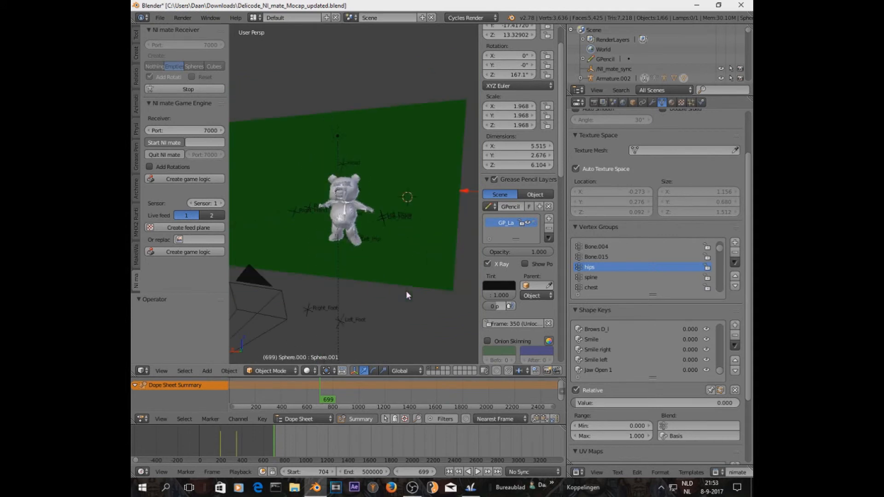
{"action": "scroll", "coordinate": [317, 255], "scroll_direction": "down", "scroll_amount": 3}
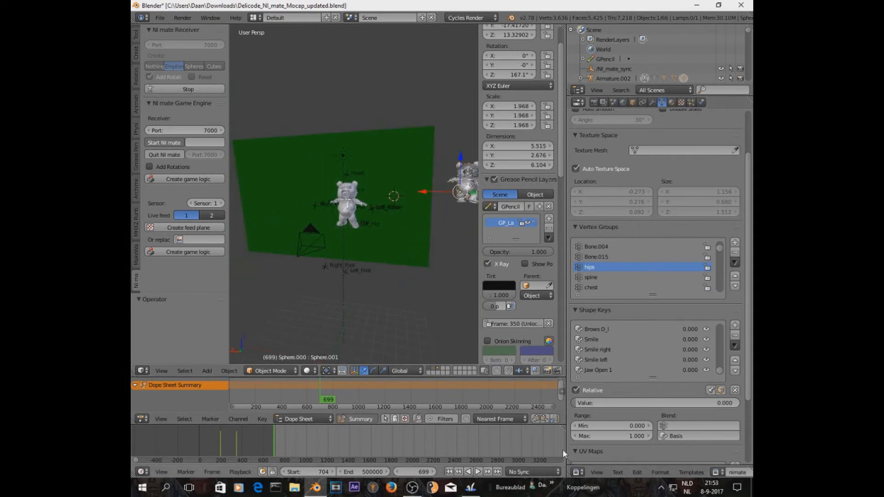
{"action": "left_click_drag", "start_coordinate": [566, 445], "coordinate": [630, 466]}
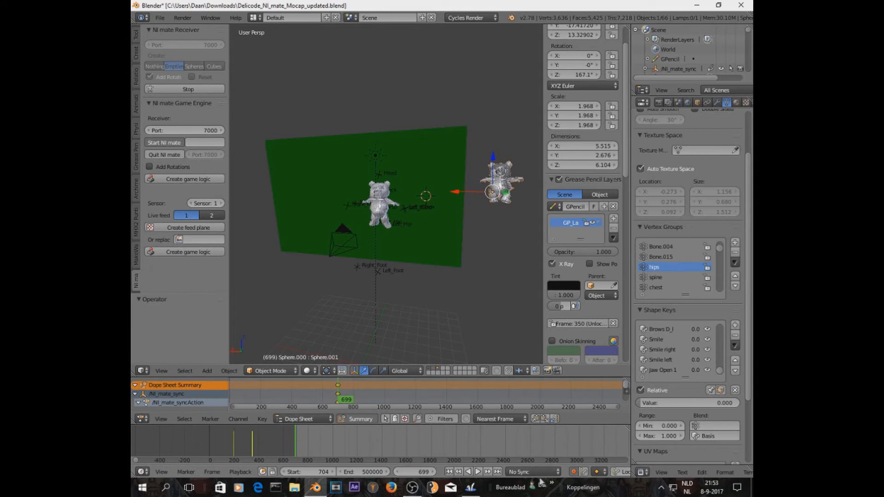
{"action": "left_click", "coordinate": [479, 472]}
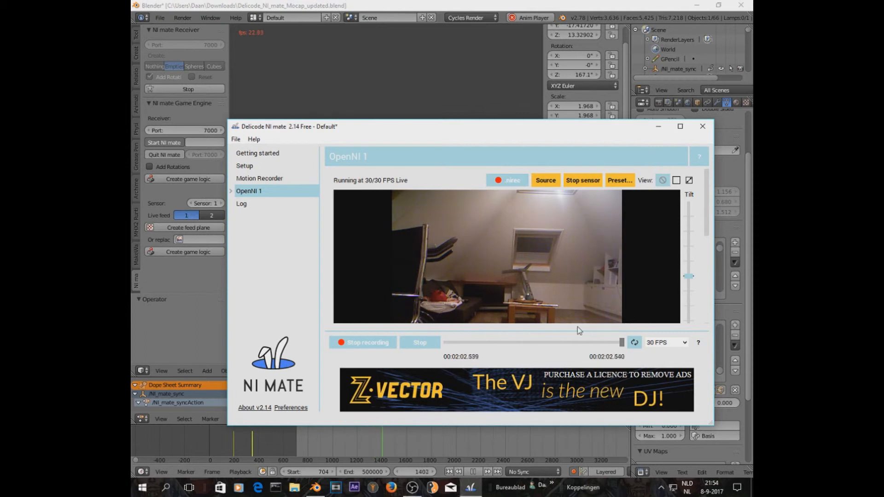
{"action": "left_click_drag", "start_coordinate": [506, 133], "coordinate": [486, 134]}
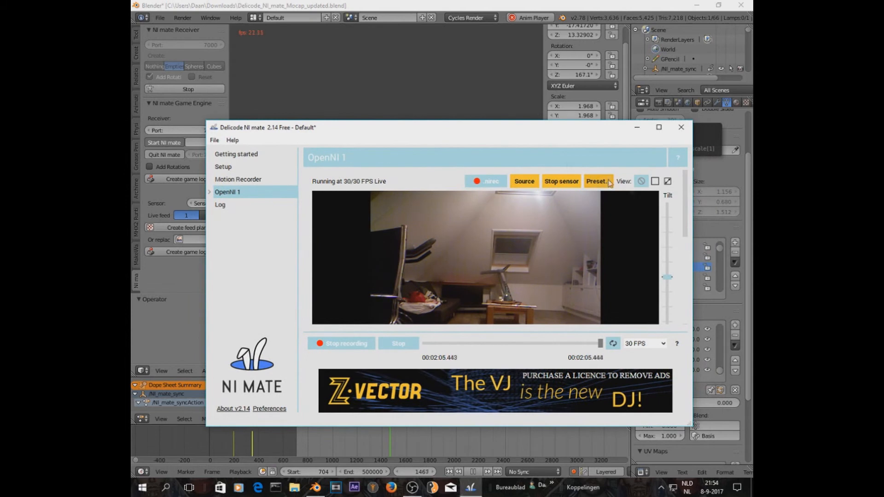
{"action": "left_click", "coordinate": [624, 13]}
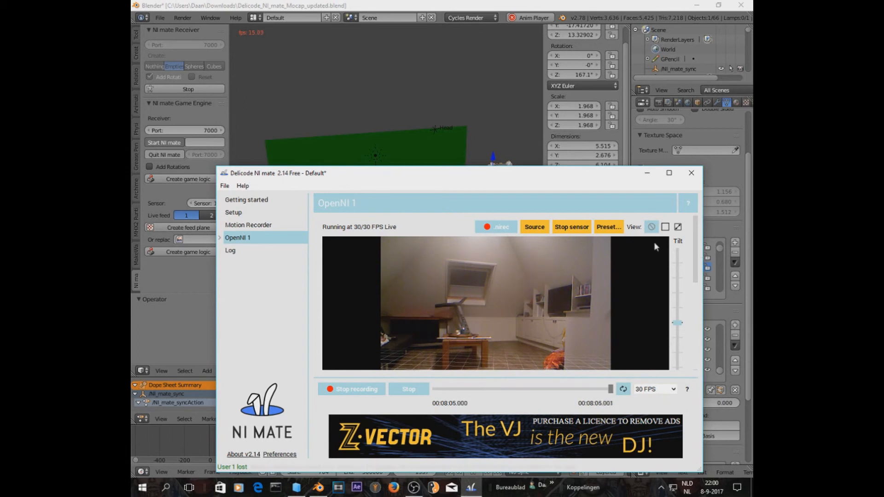
- Return to Blender and stop both the NI mate Receiver and the animation playback
{"action": "left_click", "coordinate": [586, 7]}
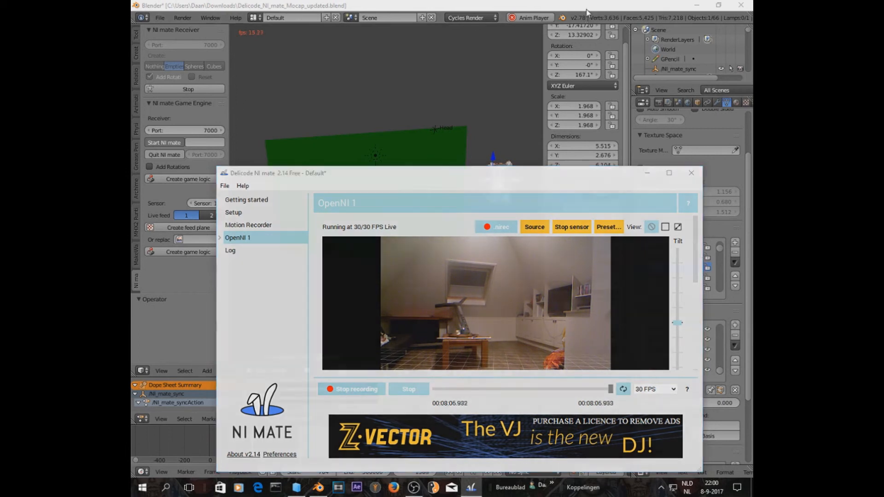
{"action": "left_click", "coordinate": [193, 90]}
{"action": "key", "text": "alt+a"}
- Scrub the recorded keyframes to frame 882 and examine the bear's captured pose up close and from another angle
{"action": "left_click", "coordinate": [366, 400]}
{"action": "left_click_drag", "start_coordinate": [367, 399], "coordinate": [301, 396]}
{"action": "scroll", "coordinate": [412, 251], "scroll_direction": "up", "scroll_amount": 5}
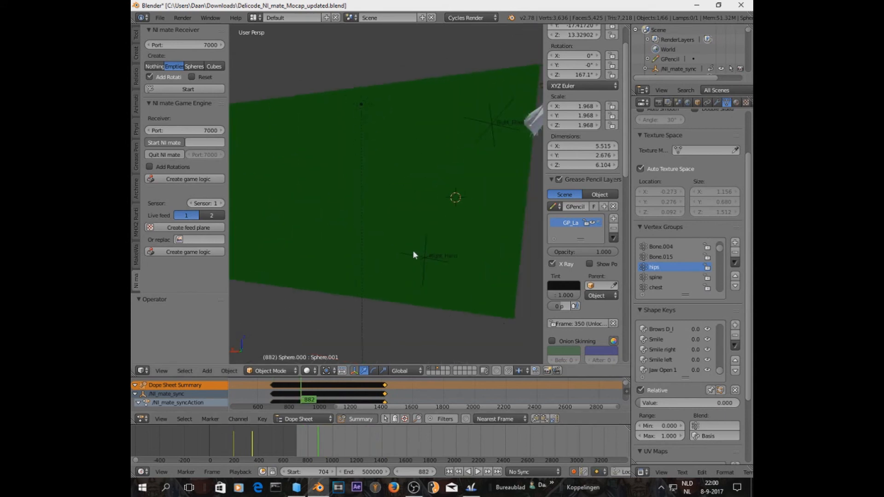
{"action": "scroll", "coordinate": [412, 251], "scroll_direction": "down", "scroll_amount": 3}
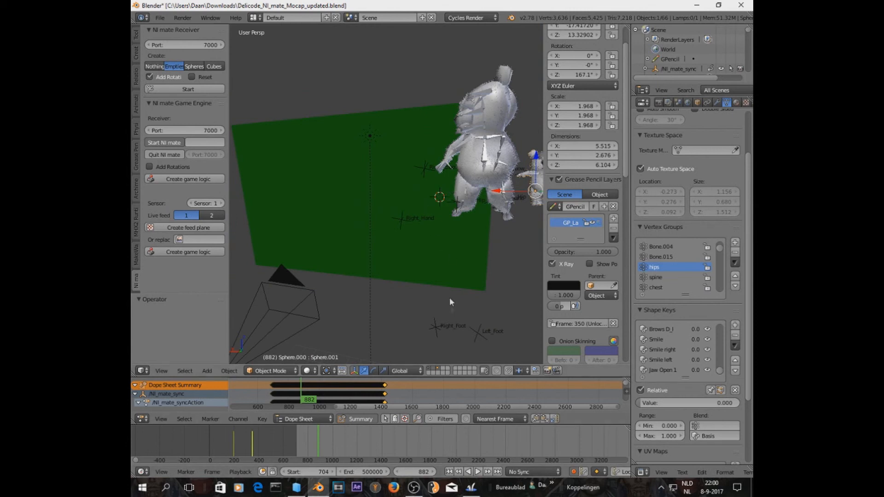
{"action": "middle_click_drag", "start_coordinate": [470, 253], "coordinate": [441, 311]}
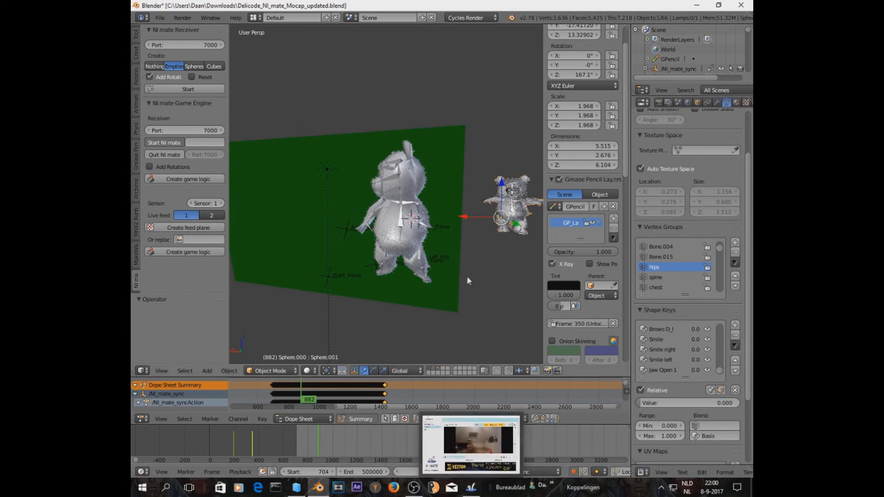
{"action": "scroll", "coordinate": [462, 349], "scroll_direction": "up", "scroll_amount": 3}
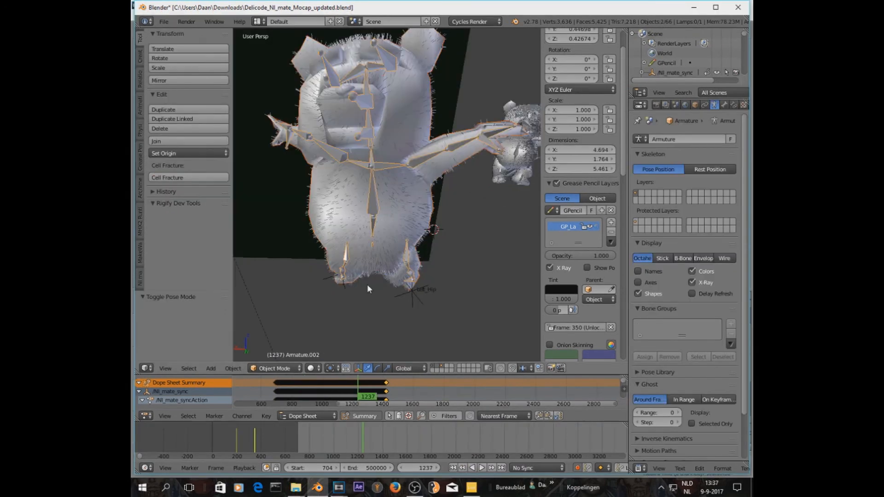